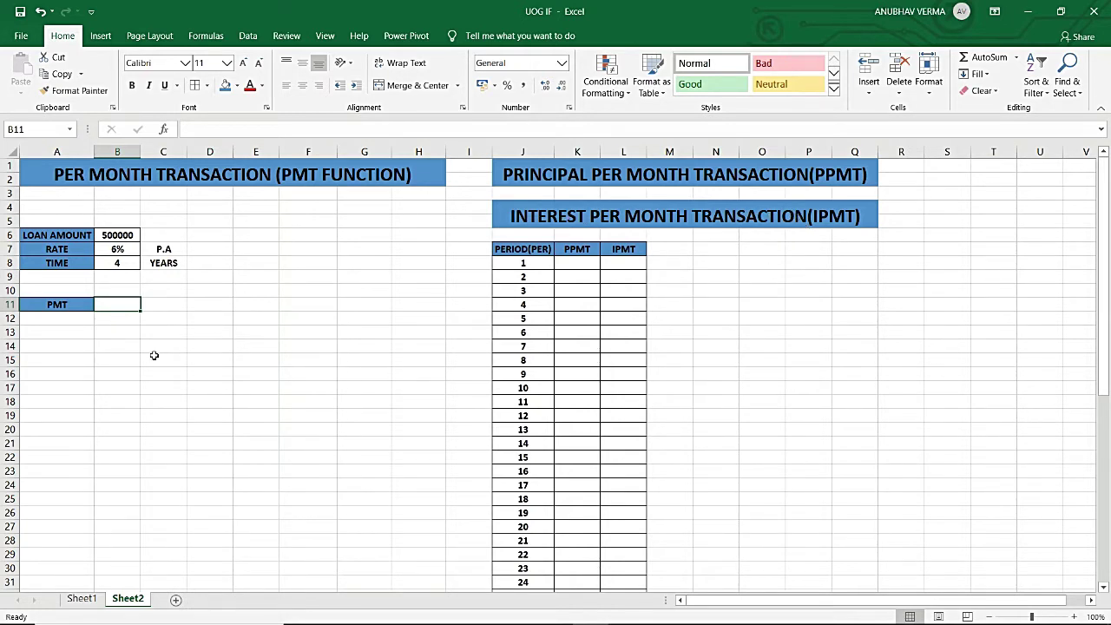
Look over the PMT label, the empty B11 result cell and the blank PPMT and IPMT columns.
left_click(111, 305)
left_click(76, 309)
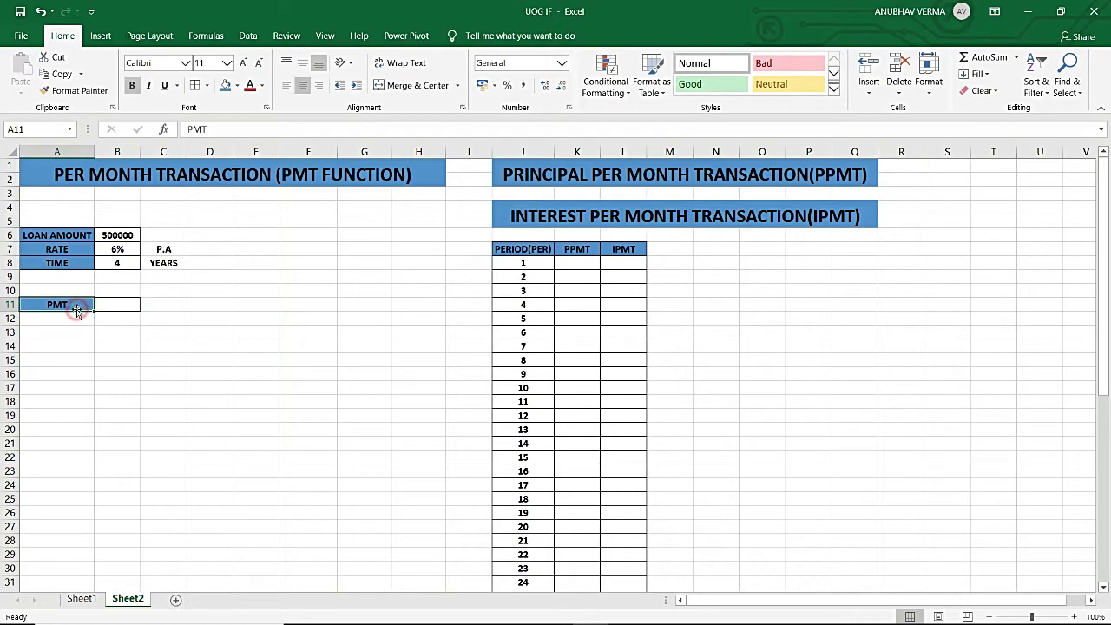
left_click(120, 305)
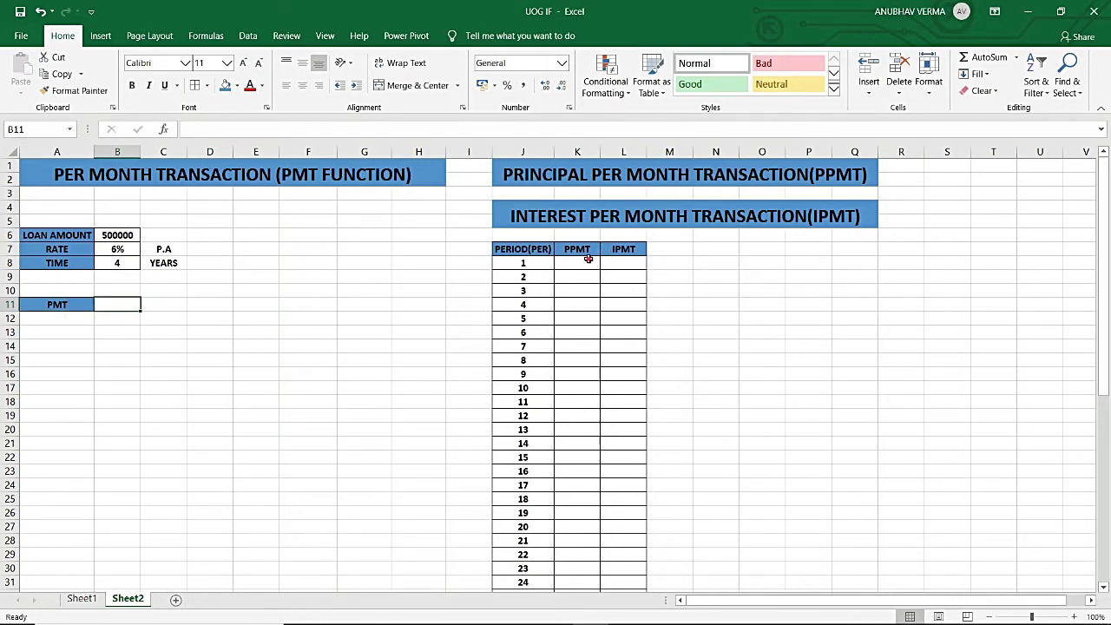
left_click_drag(588, 259, 585, 429)
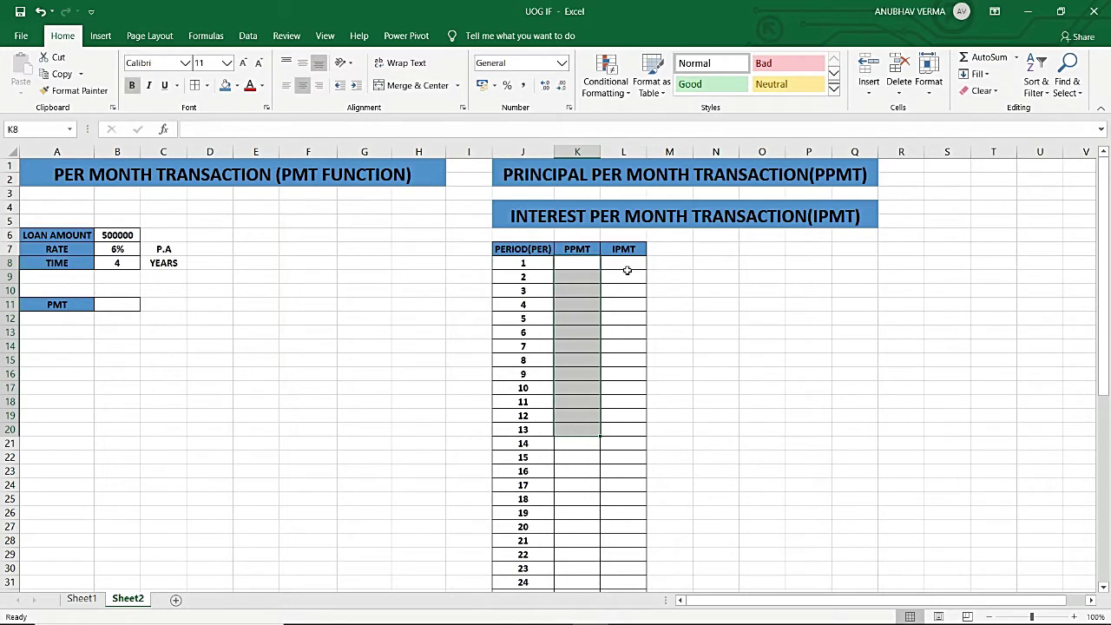
left_click_drag(626, 265, 642, 428)
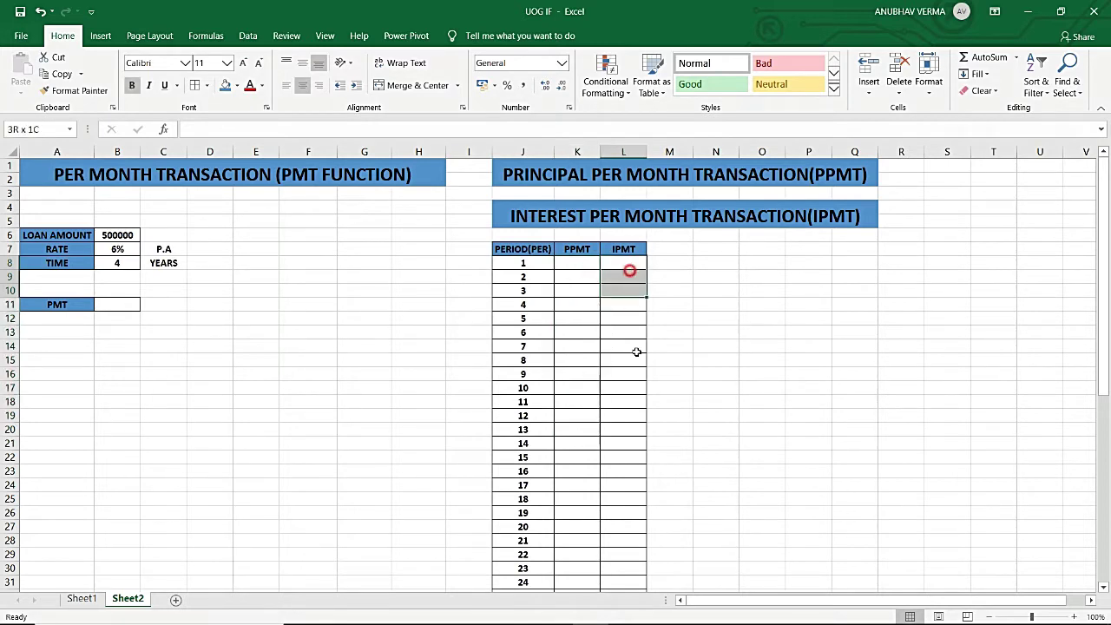
left_click(116, 310)
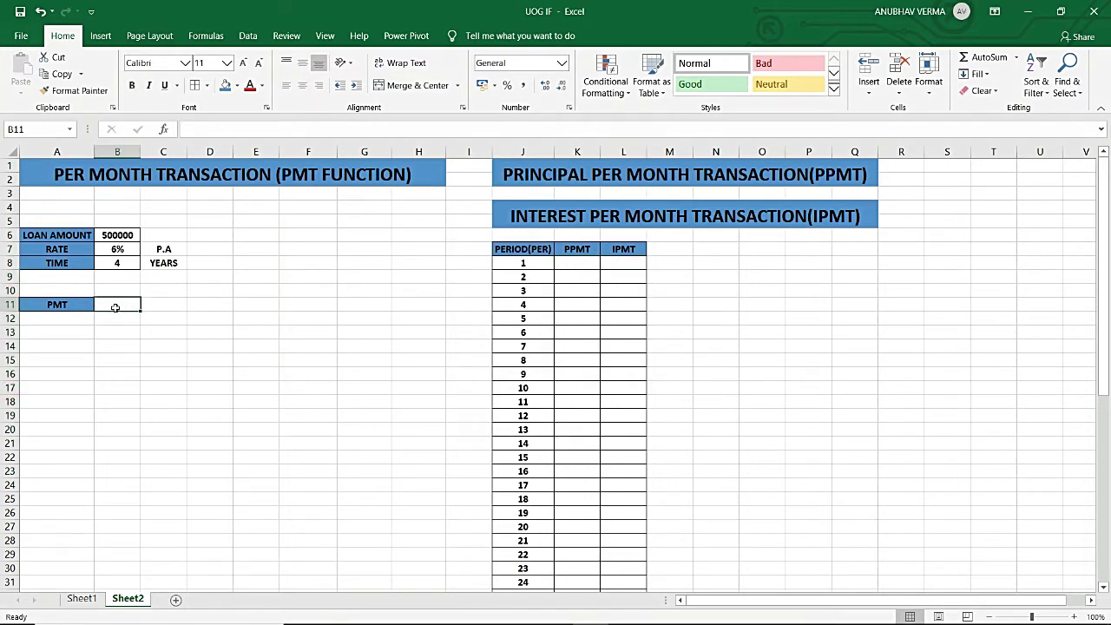
Enter =PMT(B7/12,B8*12,-B6) in B11, giving a monthly payment of ₹11,742.51.
double_click(115, 308)
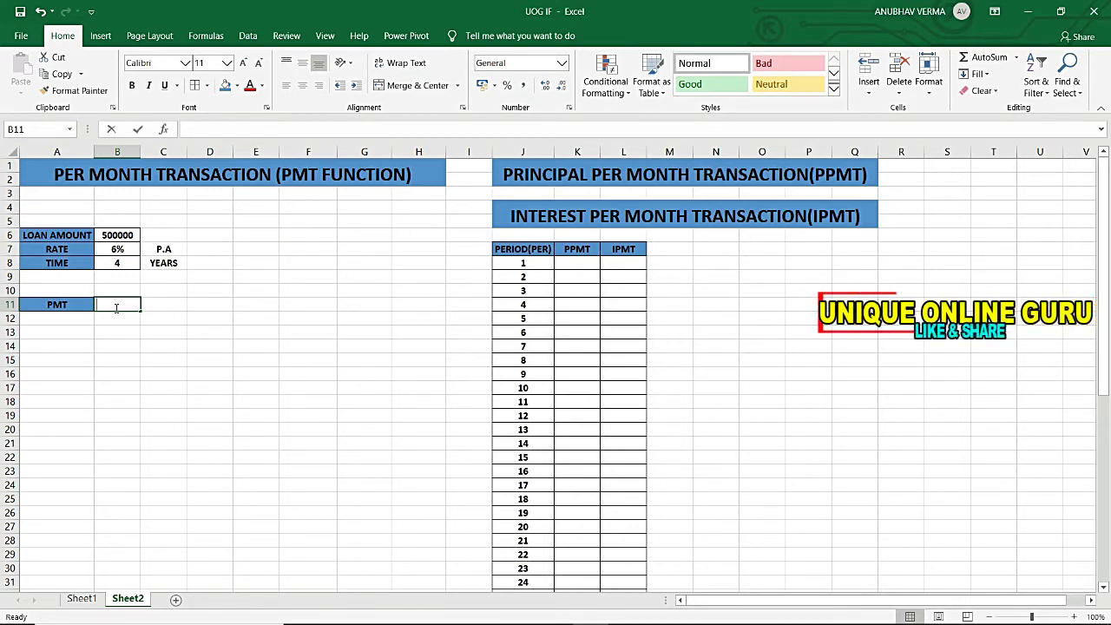
type("=PM")
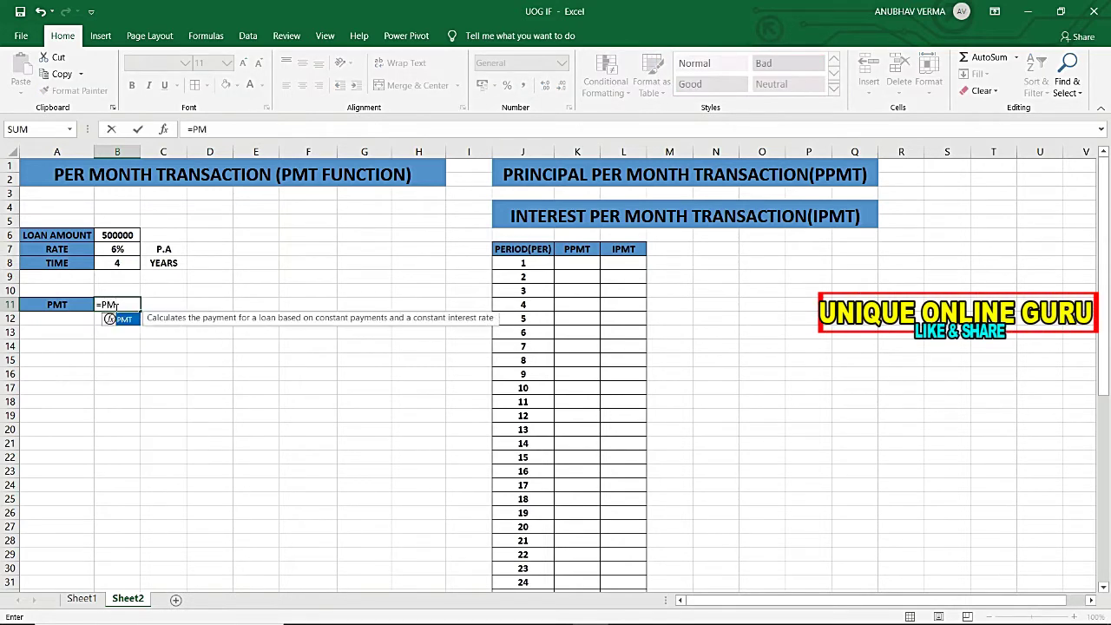
type("T")
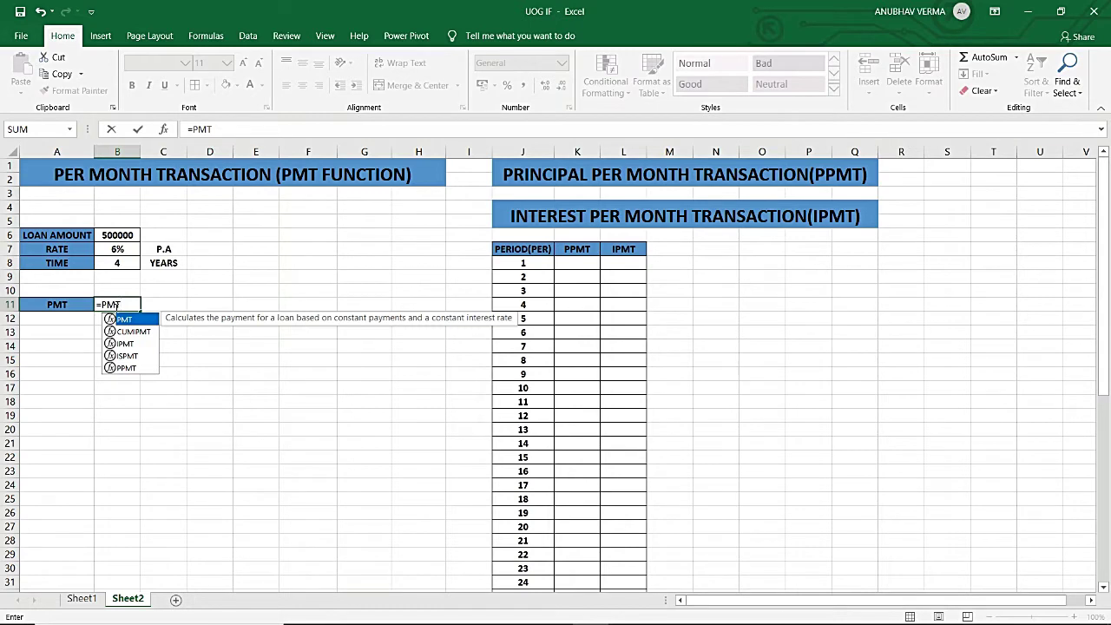
type("(")
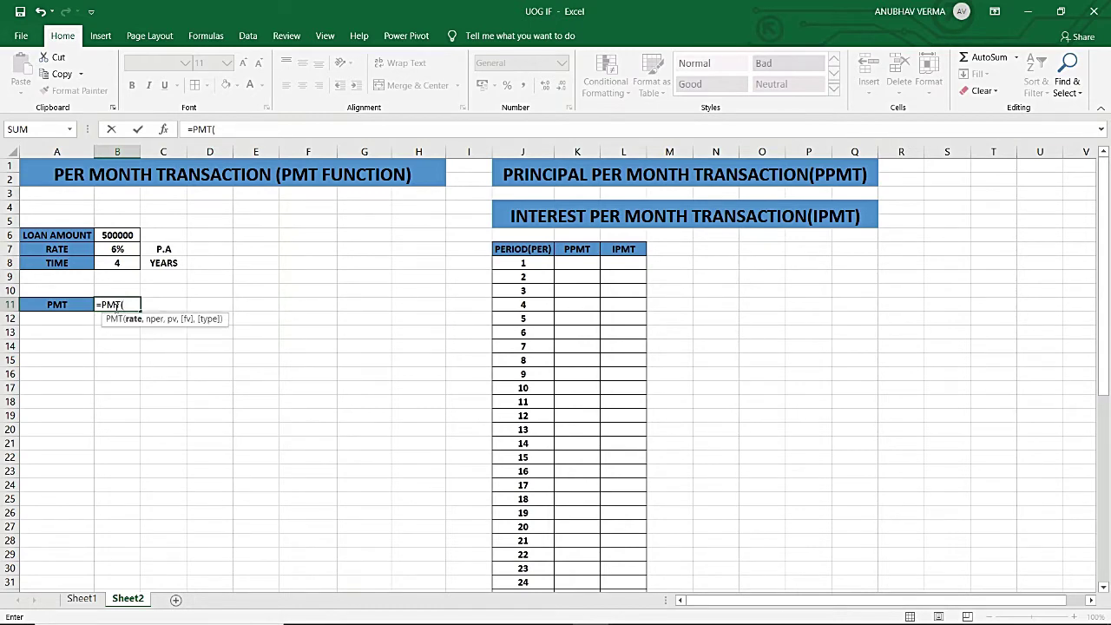
key("Up")
key("Up")
key("Up")
key("Up")
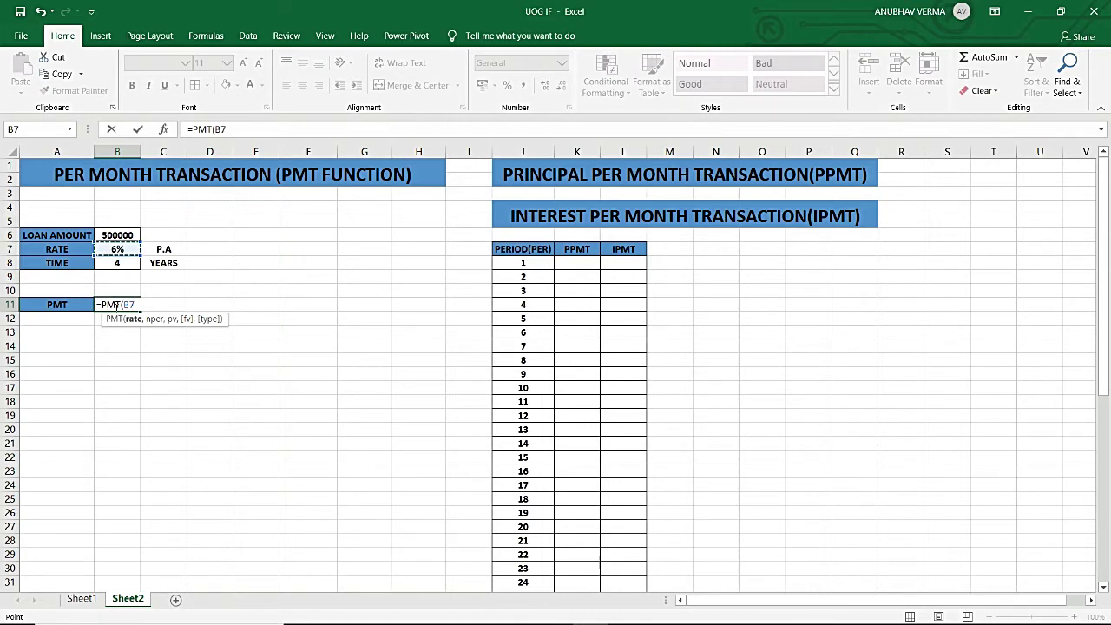
type("/12")
type(",")
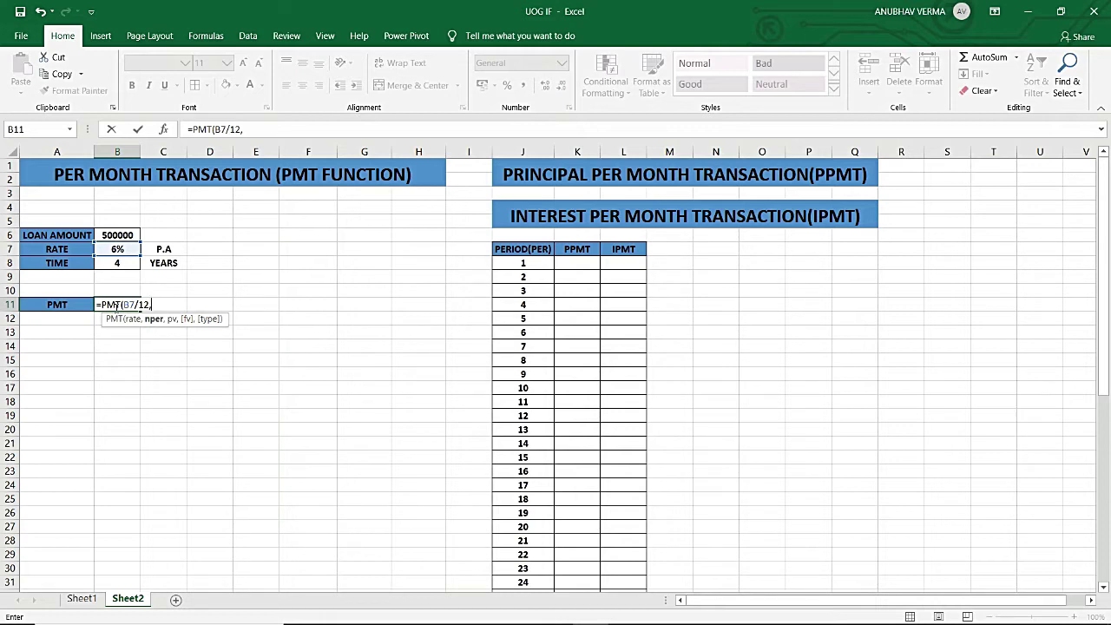
key("Up")
key("Up")
key("Up")
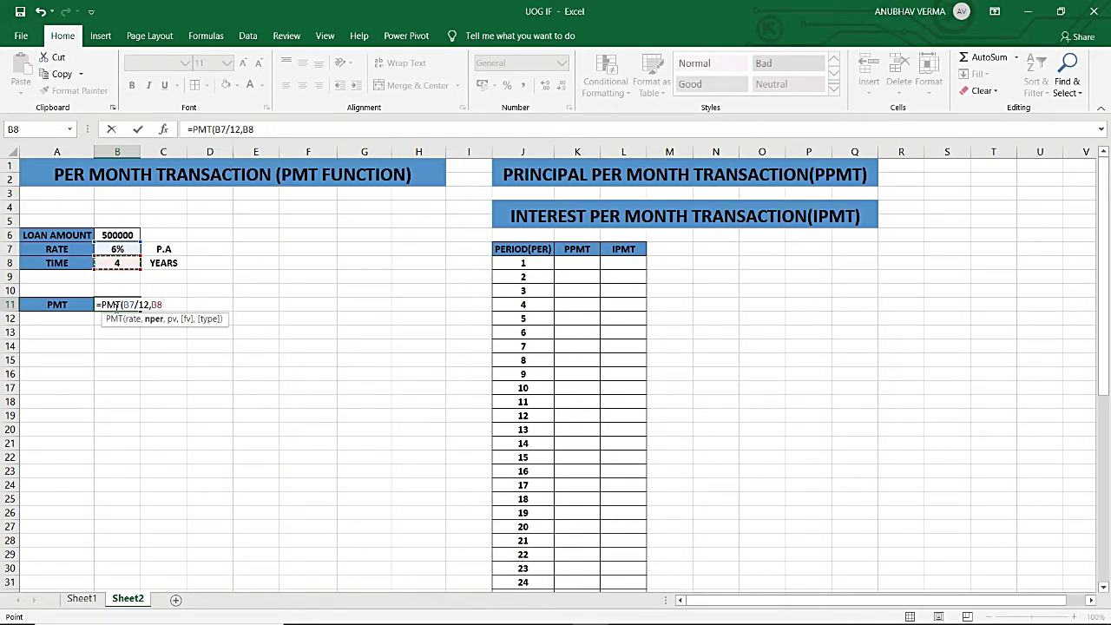
type("*12")
type(",-")
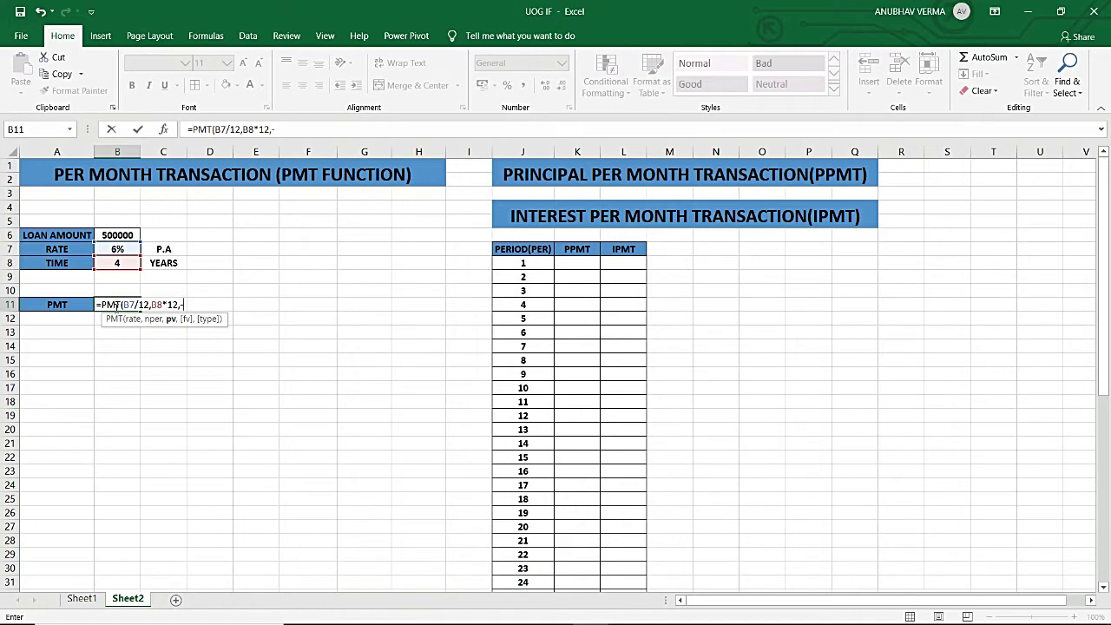
key("Up")
key("Up")
key("Up")
key("Up")
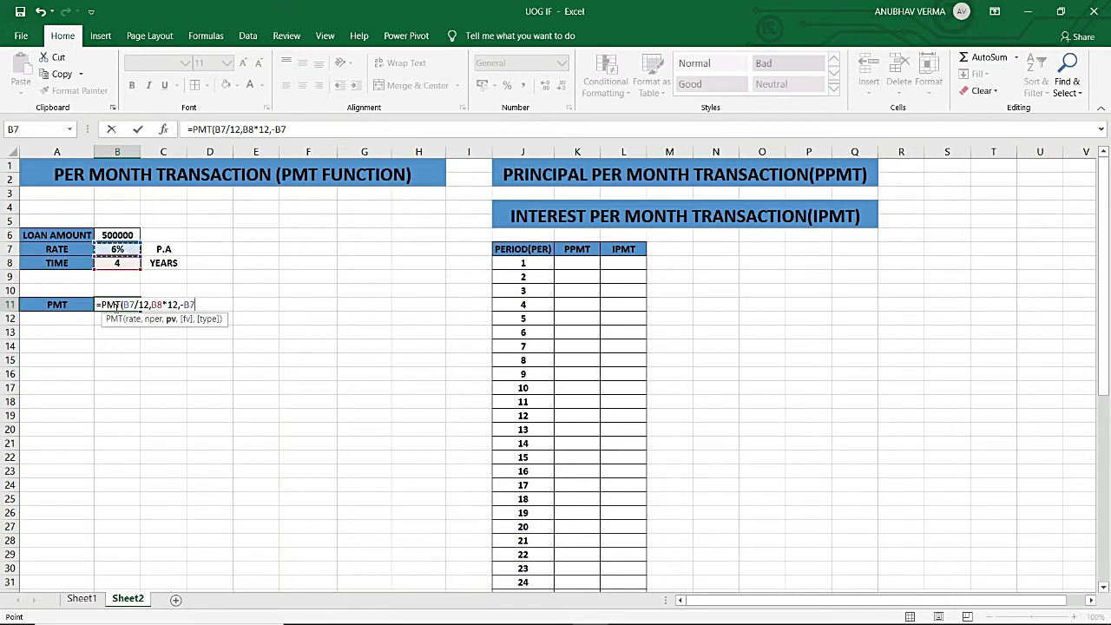
key("Up")
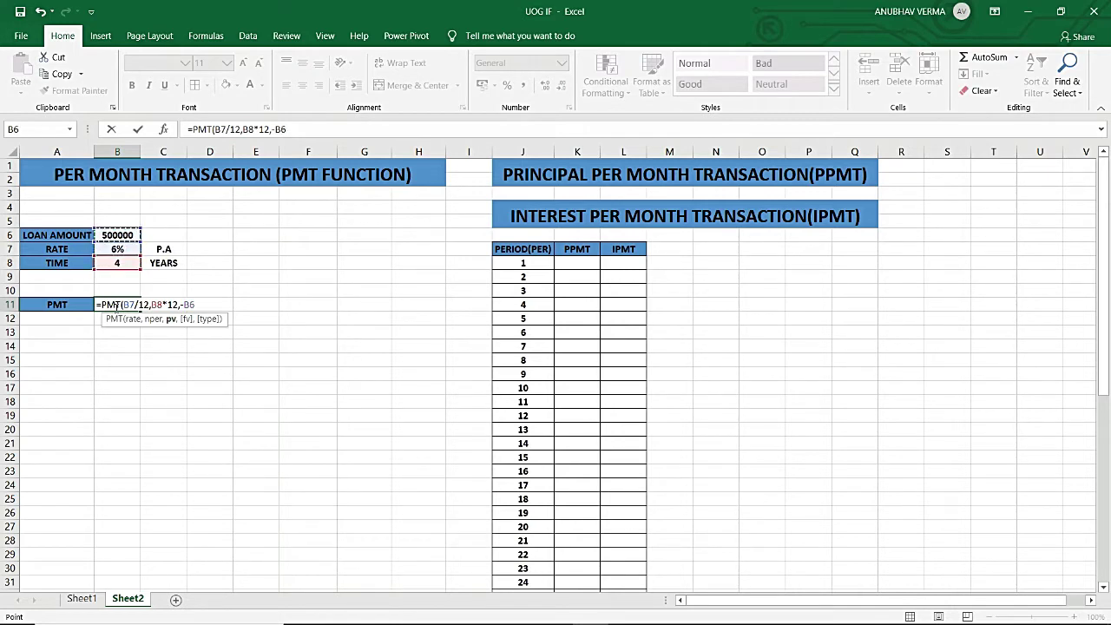
type(")")
key("Return")
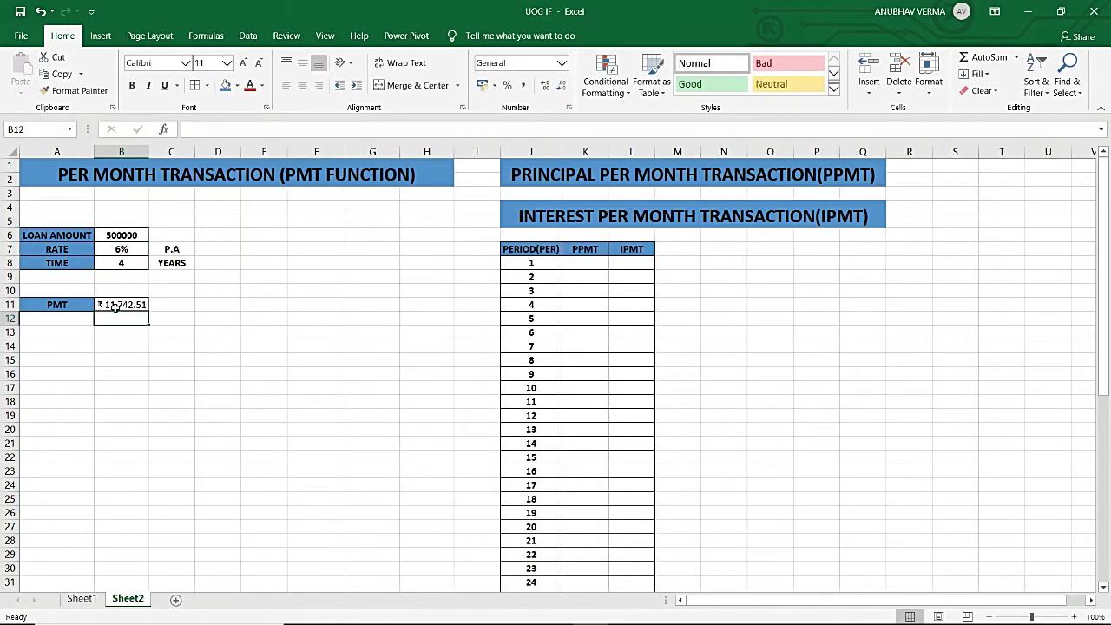
left_click(227, 302)
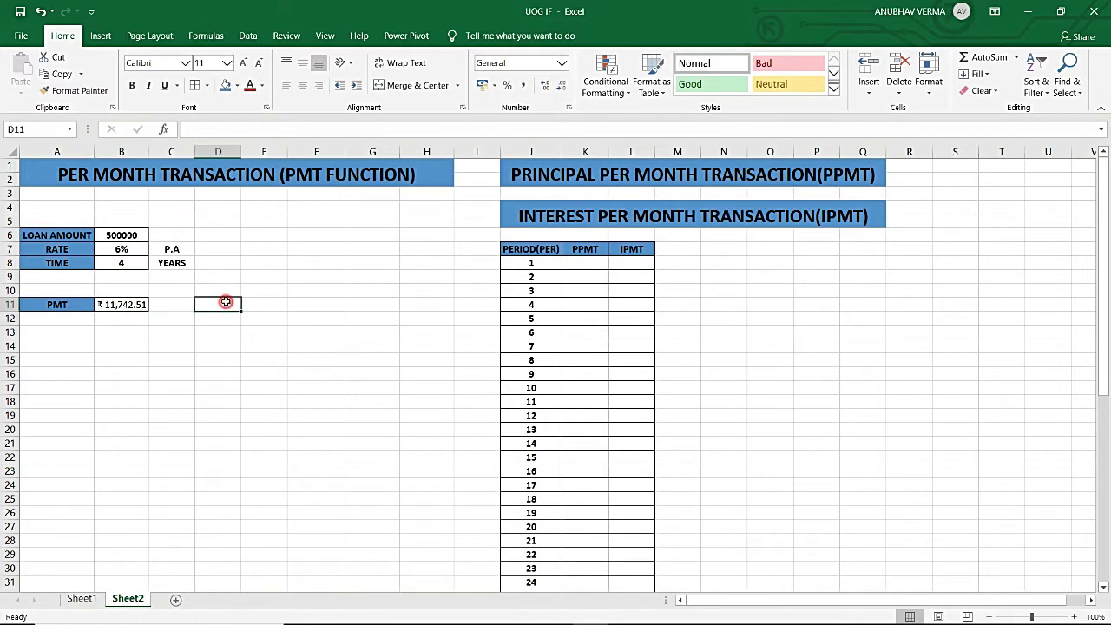
left_click(130, 301)
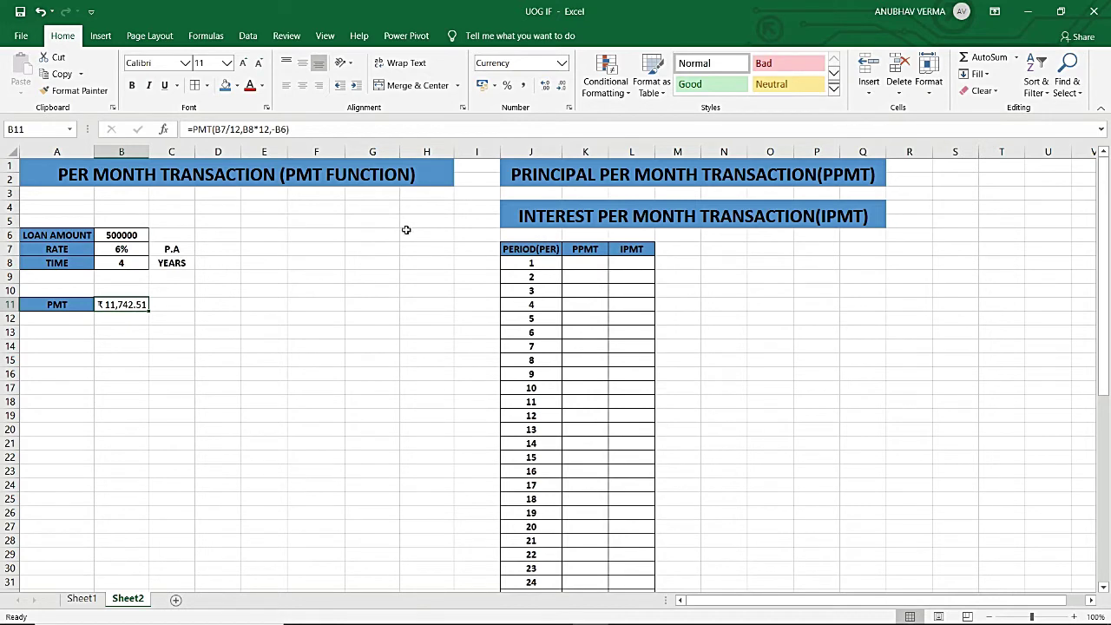
left_click(577, 264)
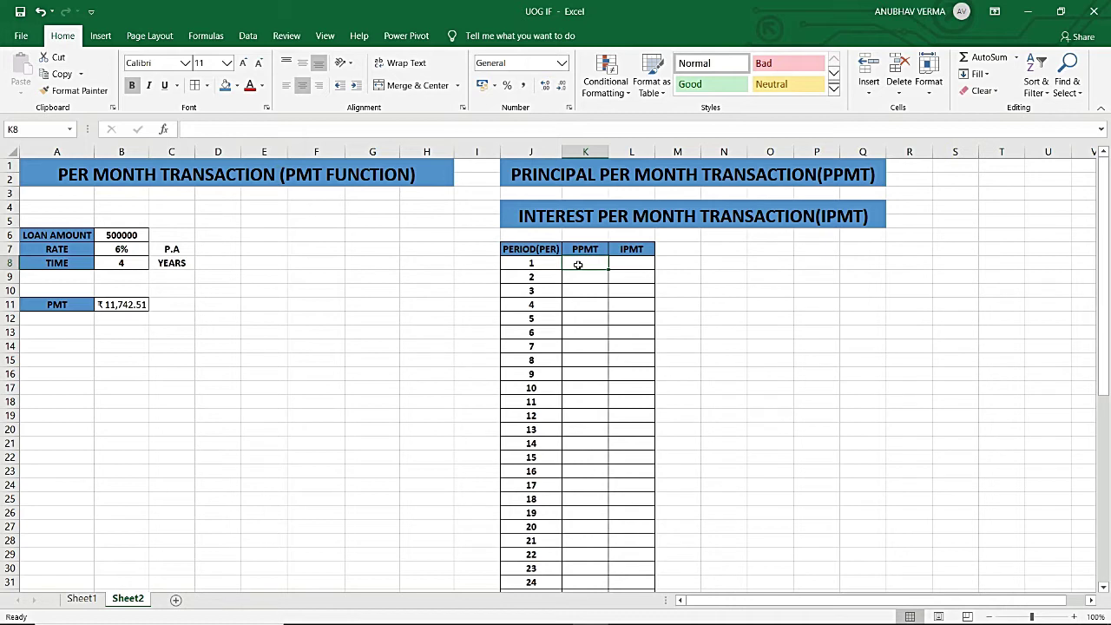
type("=")
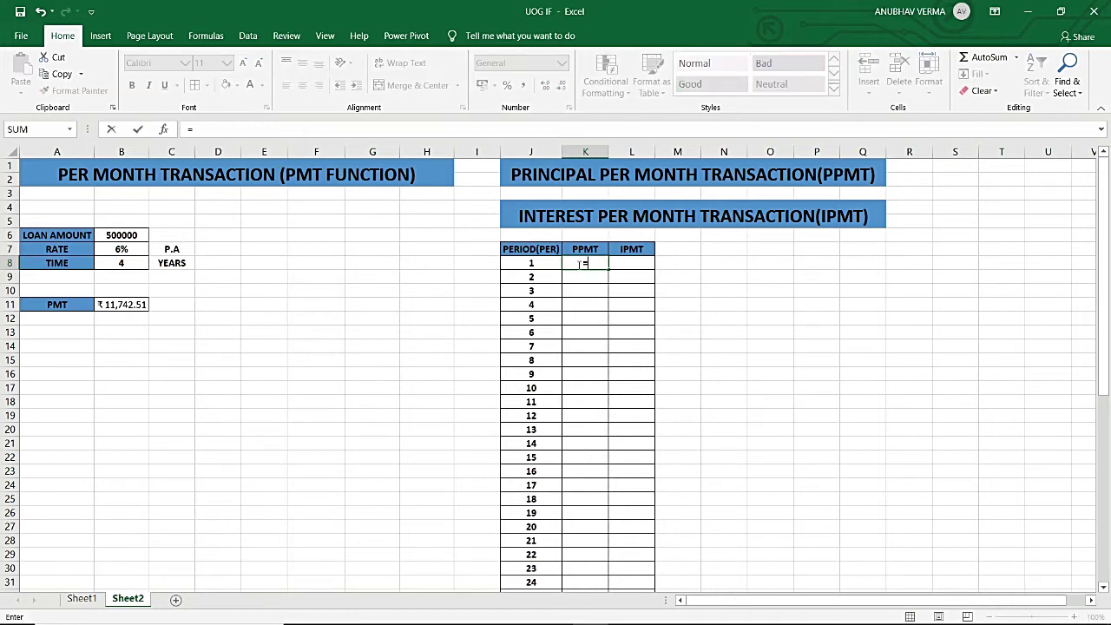
type("PPMT(")
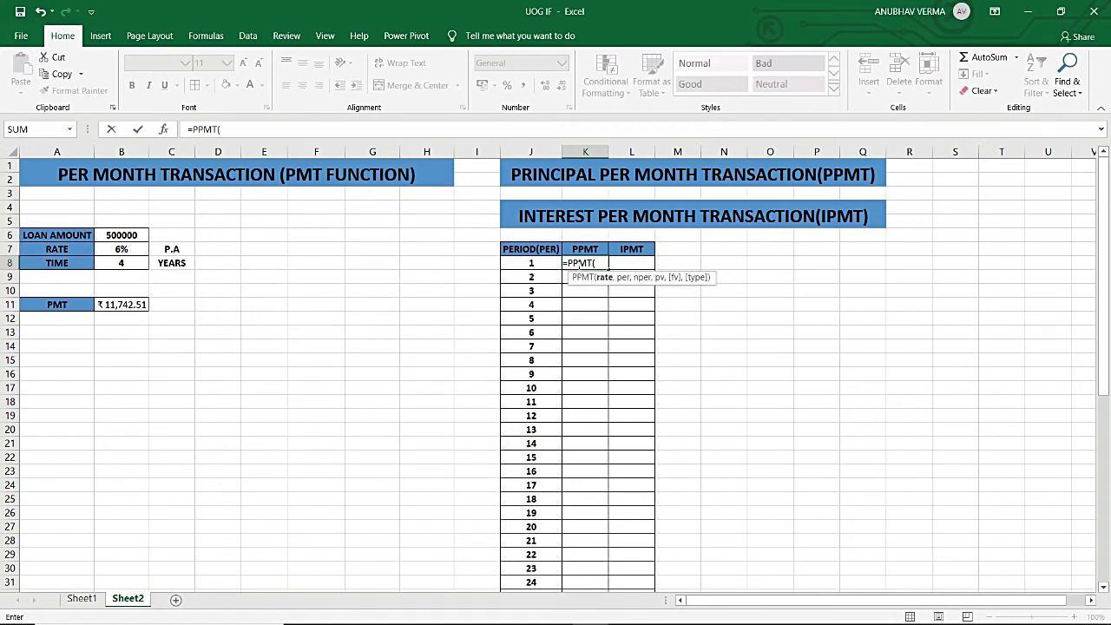
Start K8's principal formula as =PPMT(B7/12, taking the annual rate from B7.
key("Left")
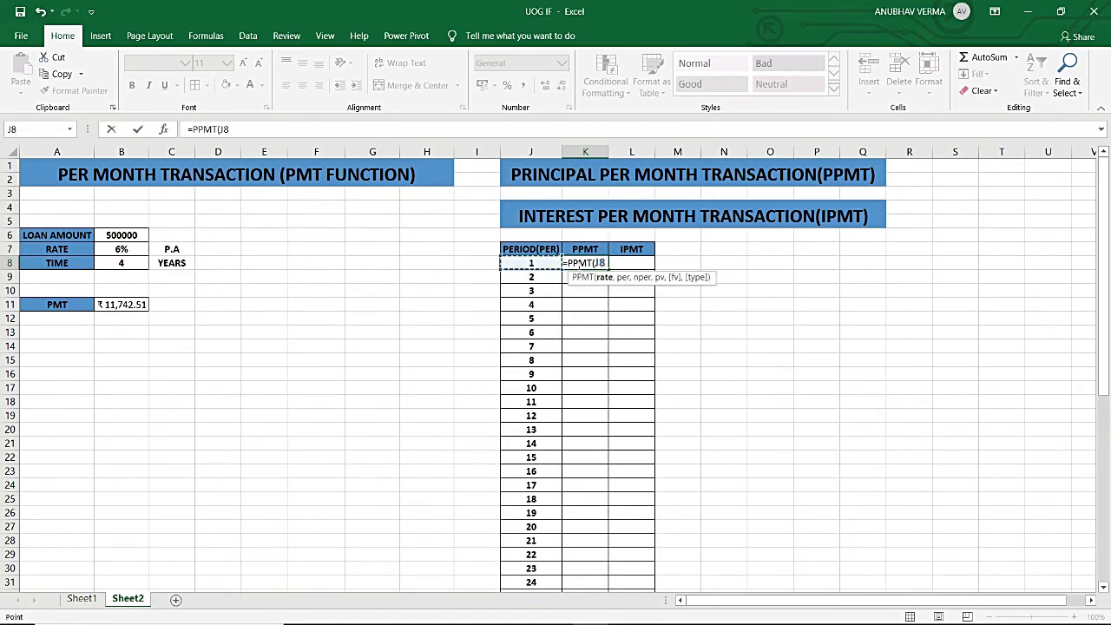
key("Left")
key("Left")
key("Left")
key("Left")
key("Left")
key("Left")
key("Left")
key("Left")
key("Up")
type("/12")
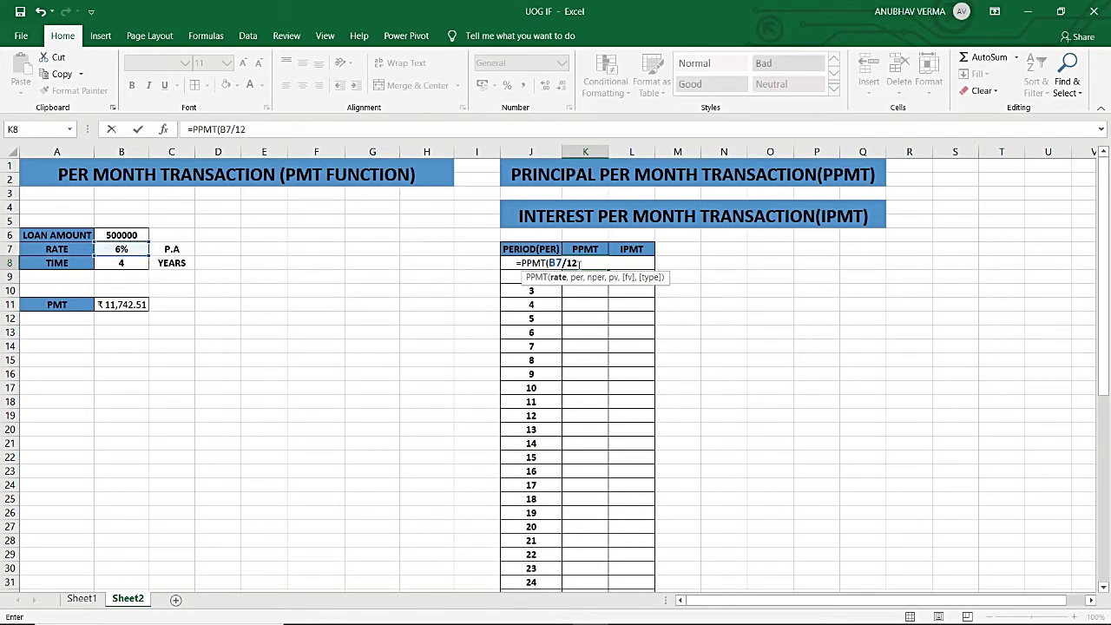
type(",")
Redo the PPMT rate as absolute $B$7/12 and use J8 as the period.
key("BackSpace")
key("BackSpace")
key("BackSpace")
key("BackSpace")
key("BackSpace")
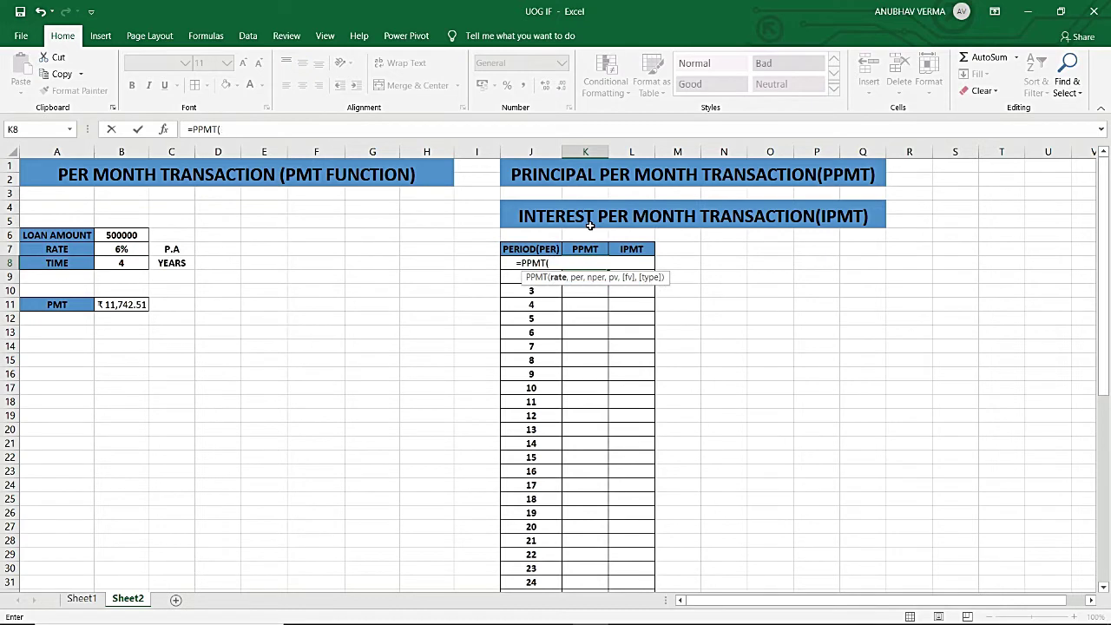
key("Left")
key("Left")
key("Left")
key("Left")
key("Left")
key("Left")
key("Left")
key("Left")
key("Left")
key("Left")
key("Up")
key("Right")
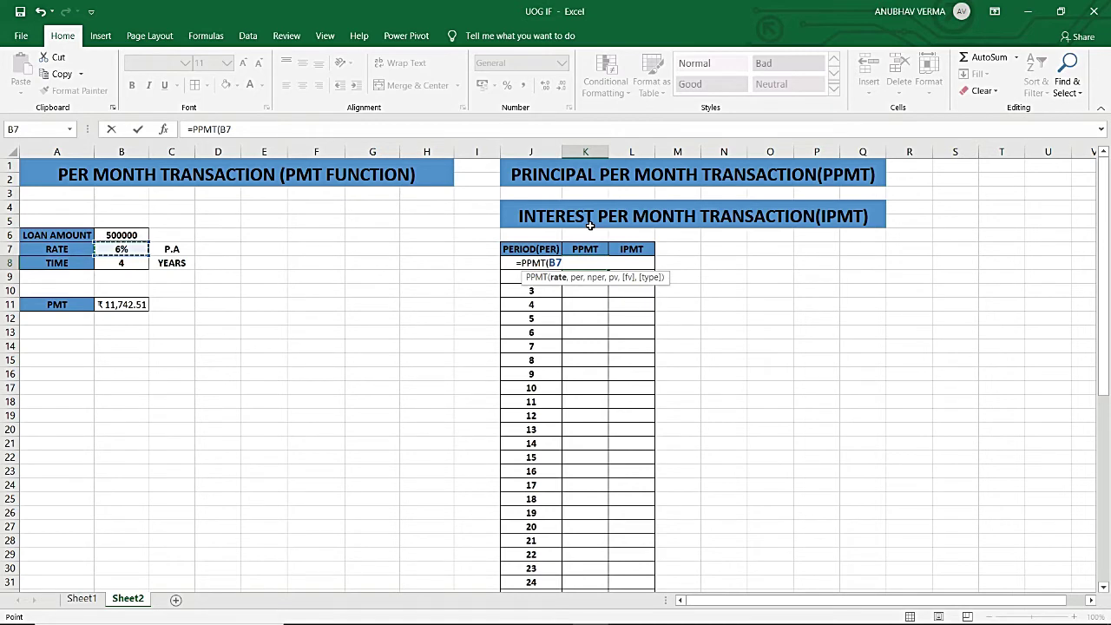
key("F4")
type("/12")
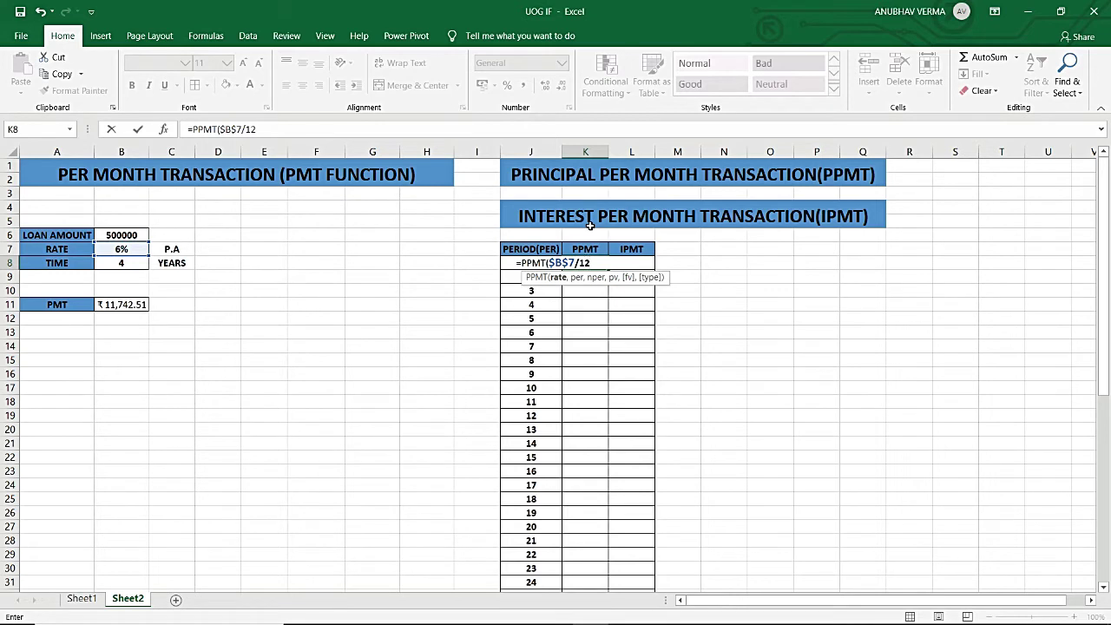
type(",")
key("Left")
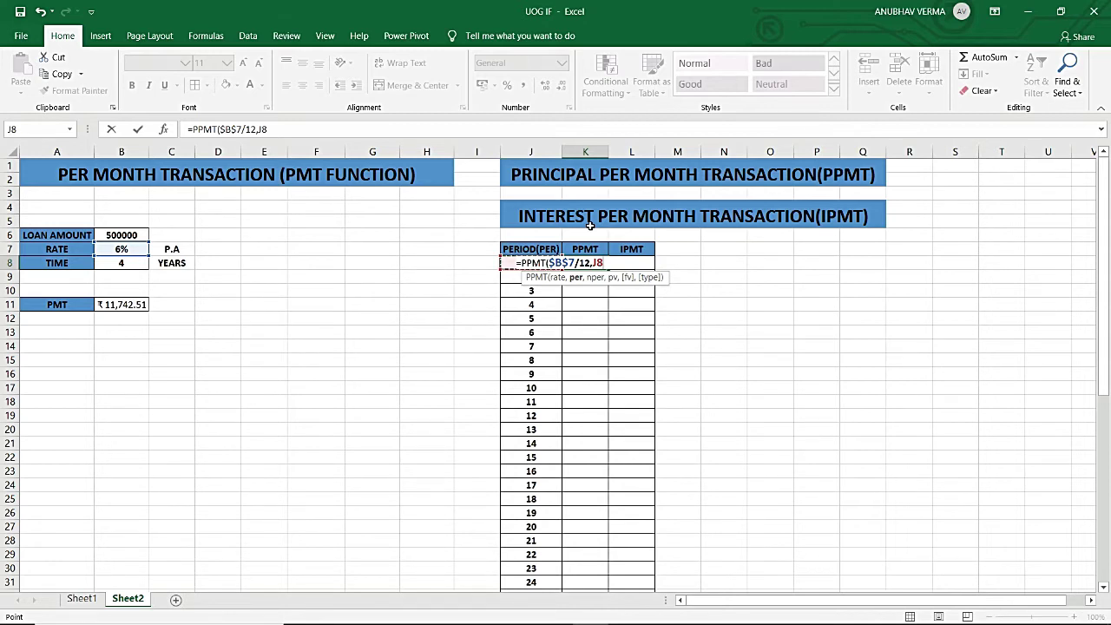
type(",")
Finish the PPMT with $B$8*12 and -$B$6, giving period-1 principal of ₹9,242.51.
key("Left")
key("Left")
key("Left")
key("Left")
key("Left")
key("Left")
key("Left")
key("Left")
key("Left")
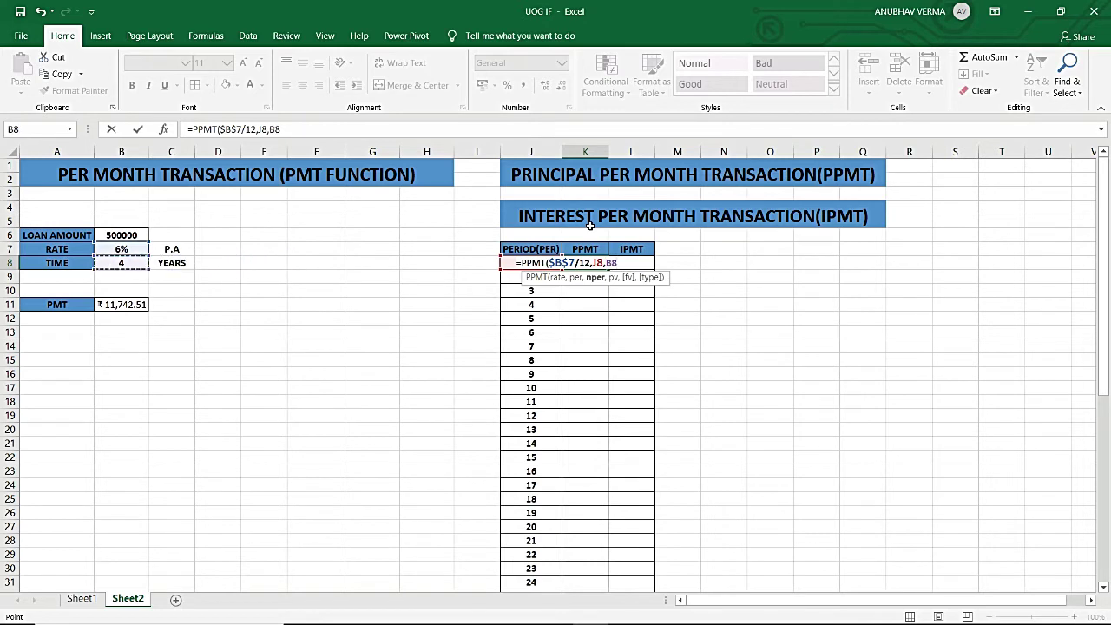
key("F4")
type("*1")
type("2")
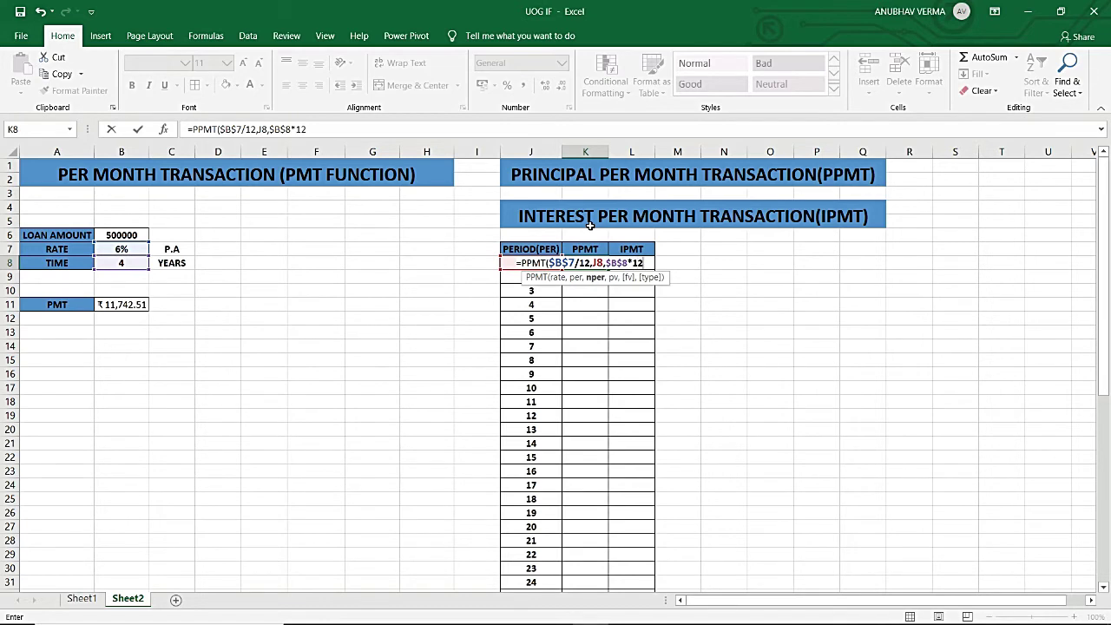
type(",")
key("Left")
key("Left")
key("Left")
key("Left")
key("Left")
key("Left")
key("Left")
key("Left")
key("Left")
key("Up")
key("Up")
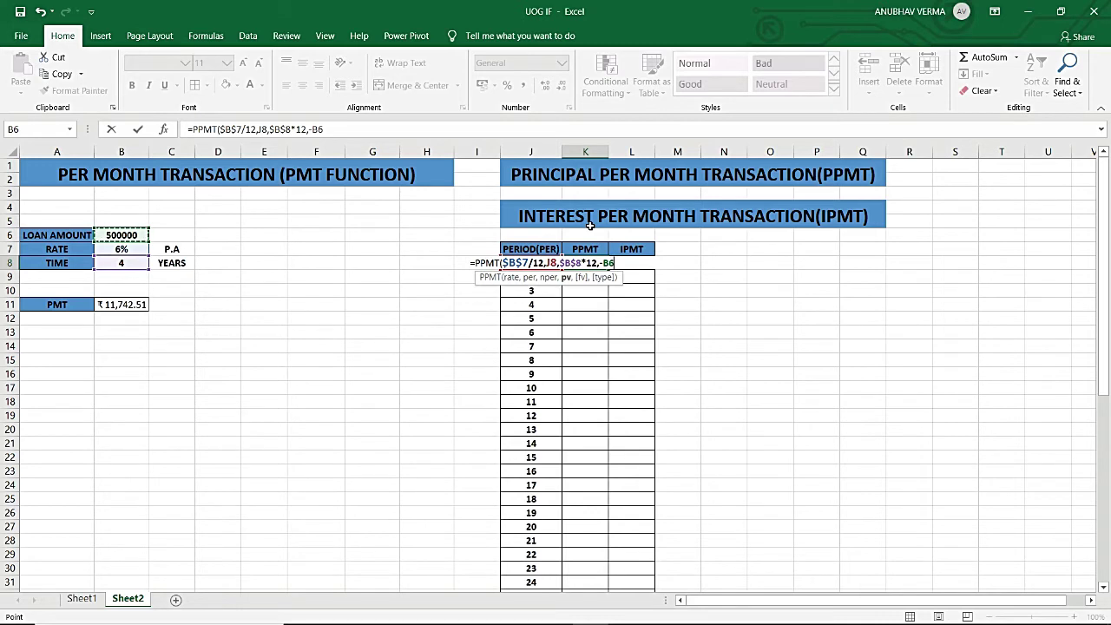
key("F4")
type(")")
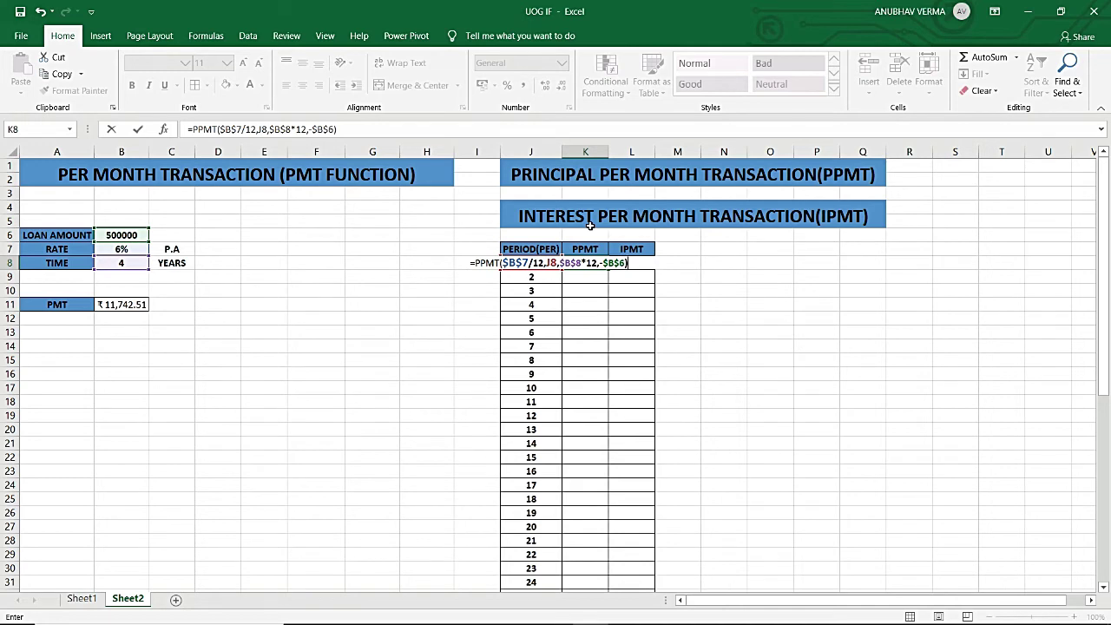
key("Return")
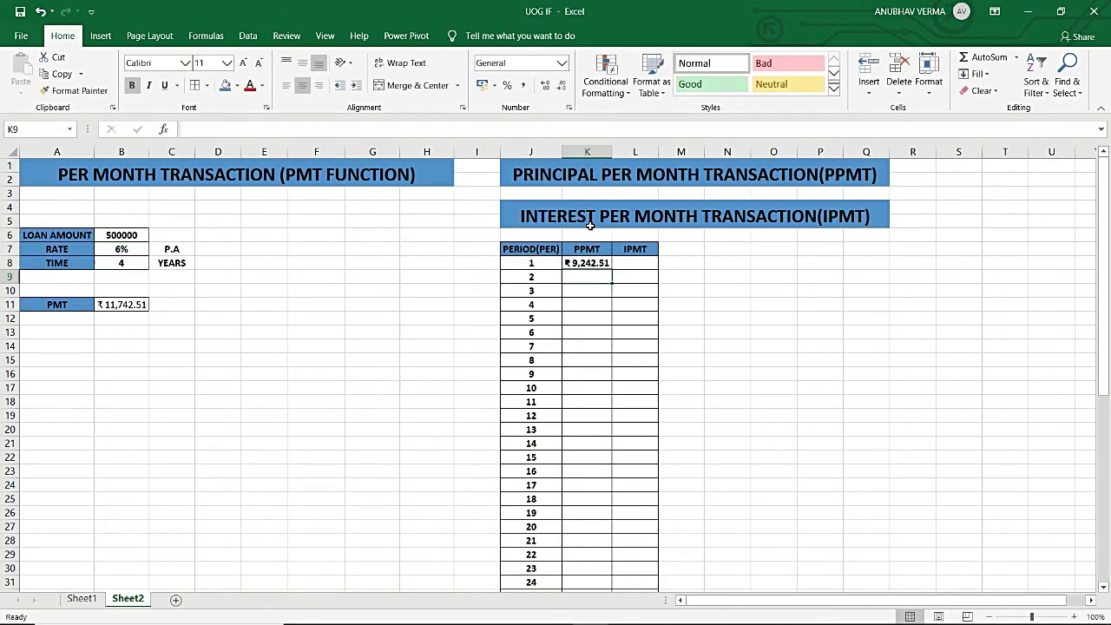
Fill the K8 PPMT formula down column K through all 48 periods.
key("Up")
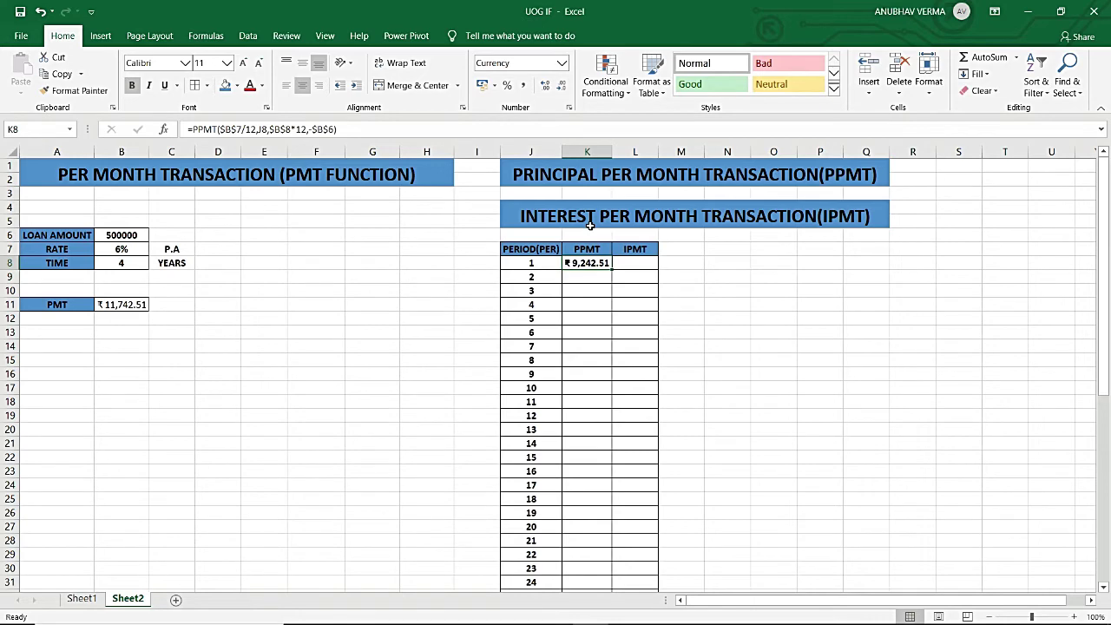
double_click(611, 269)
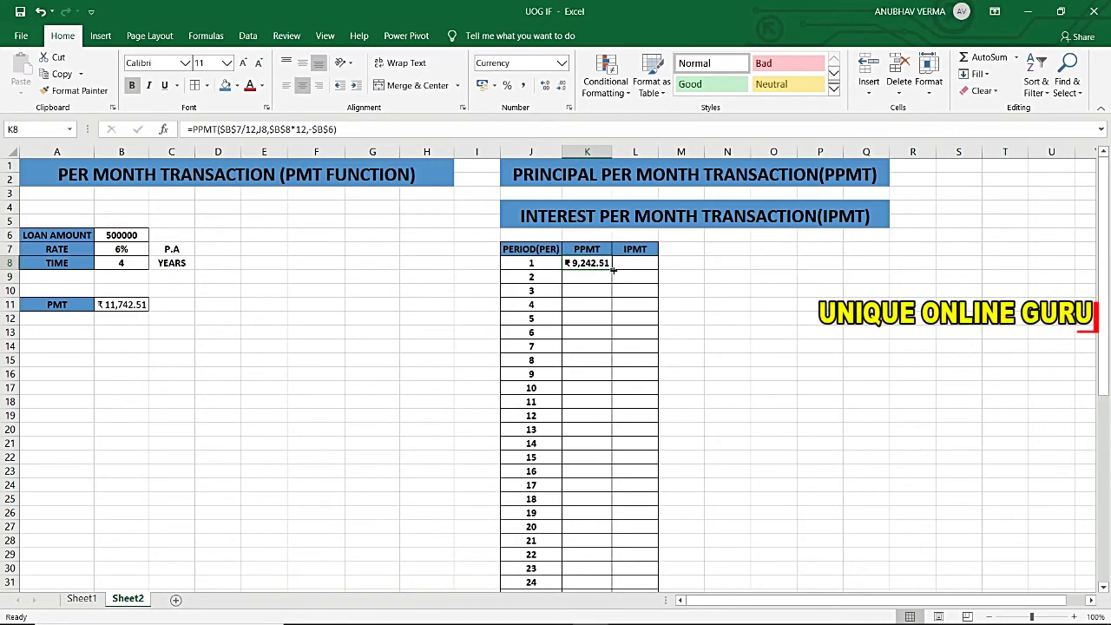
scroll(588, 499, "down", 2)
scroll(586, 457, "down", 2)
scroll(587, 458, "up", 4)
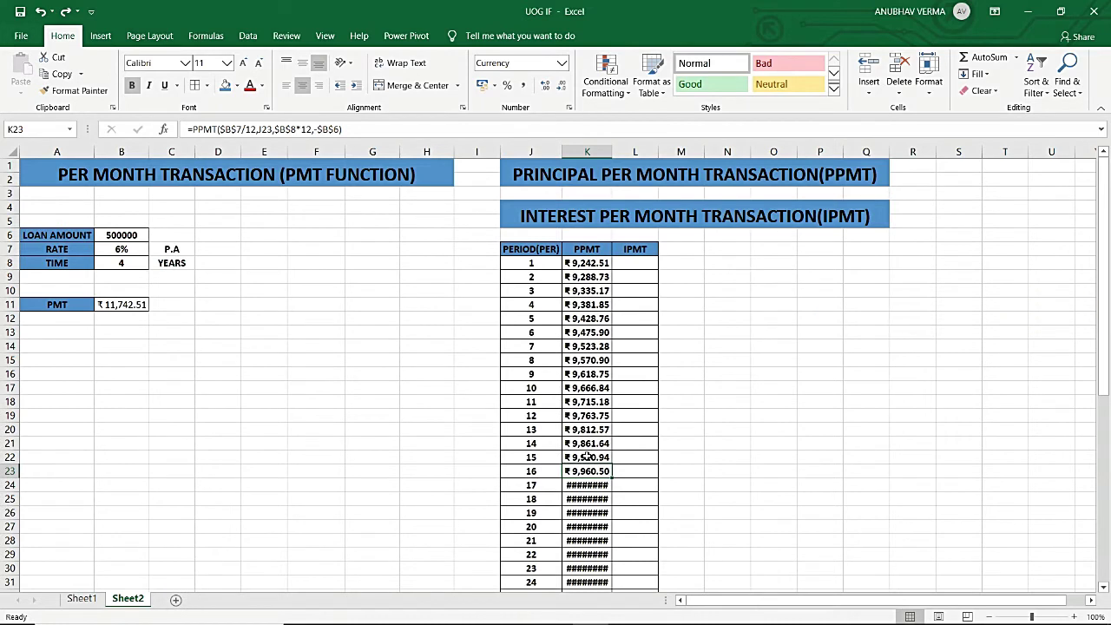
Autofit column K so every principal value, up to ₹11,684.09, displays.
double_click(611, 155)
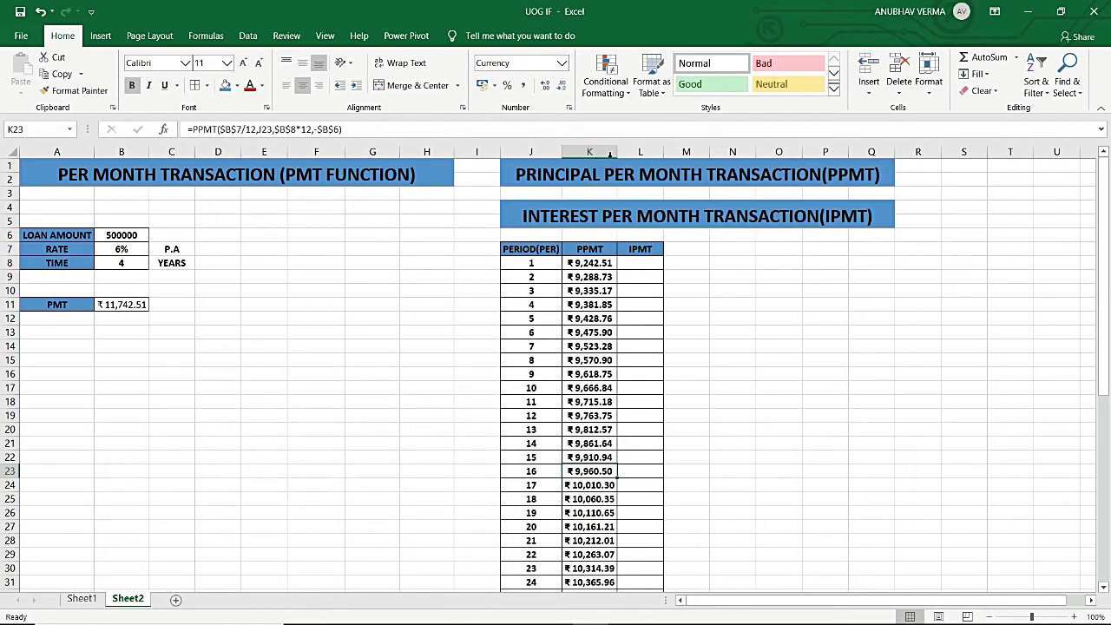
scroll(597, 486, "down", 2)
scroll(597, 486, "down", 3)
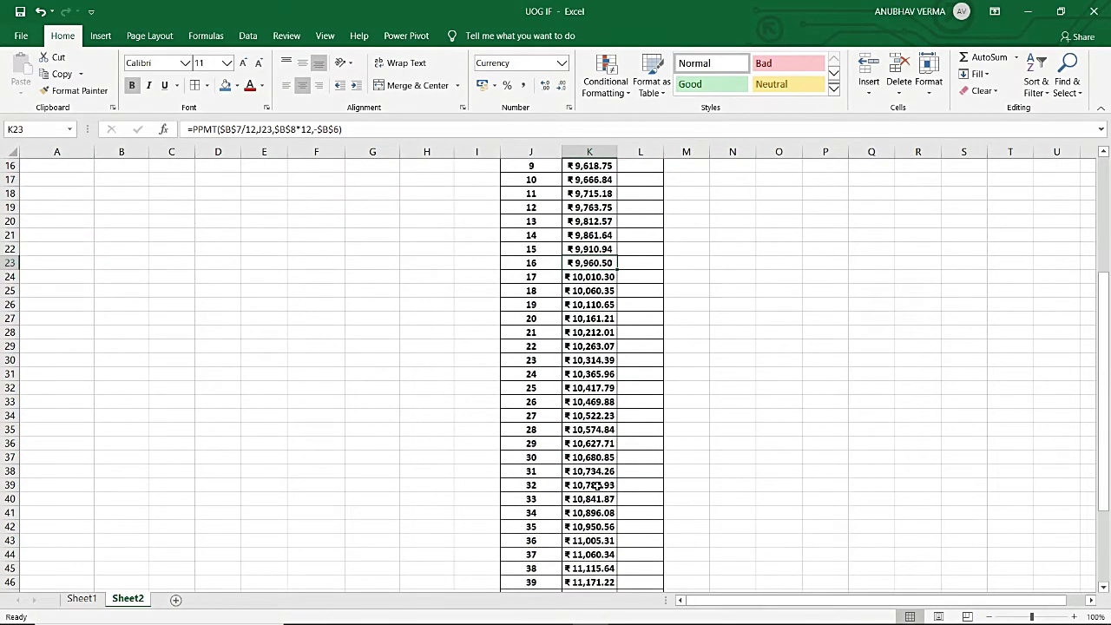
scroll(597, 486, "up", 5)
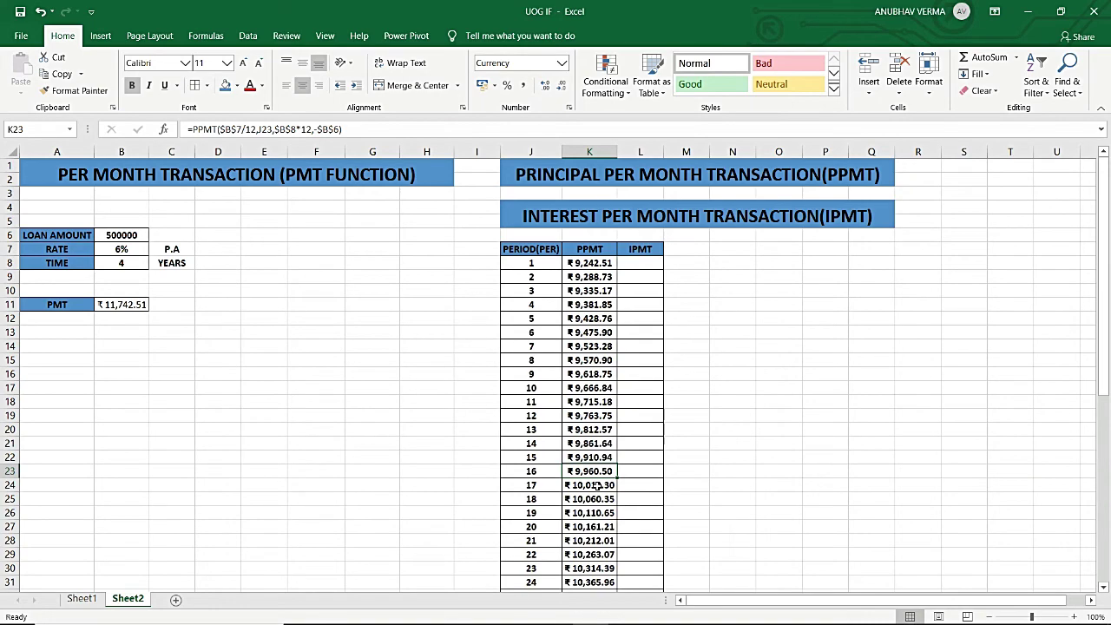
scroll(596, 448, "down", 5)
scroll(596, 448, "down", 3)
scroll(595, 447, "up", 2)
scroll(595, 448, "up", 6)
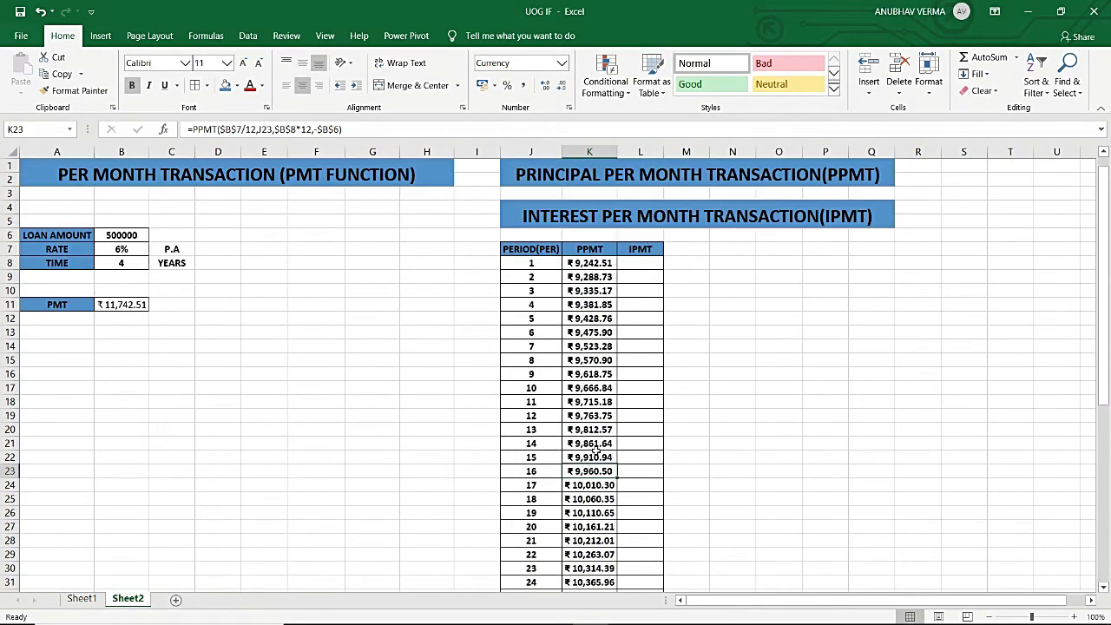
left_click(652, 261)
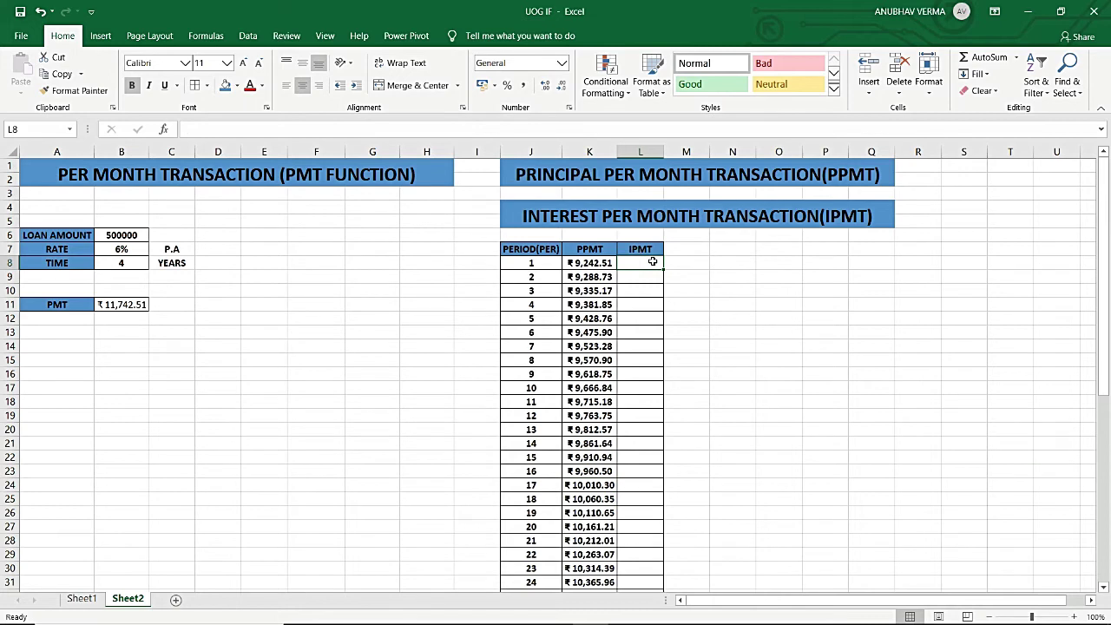
Start L8's interest formula as =IPMT($B$7/12,J8, with an absolute rate reference.
type("=IPMT(")
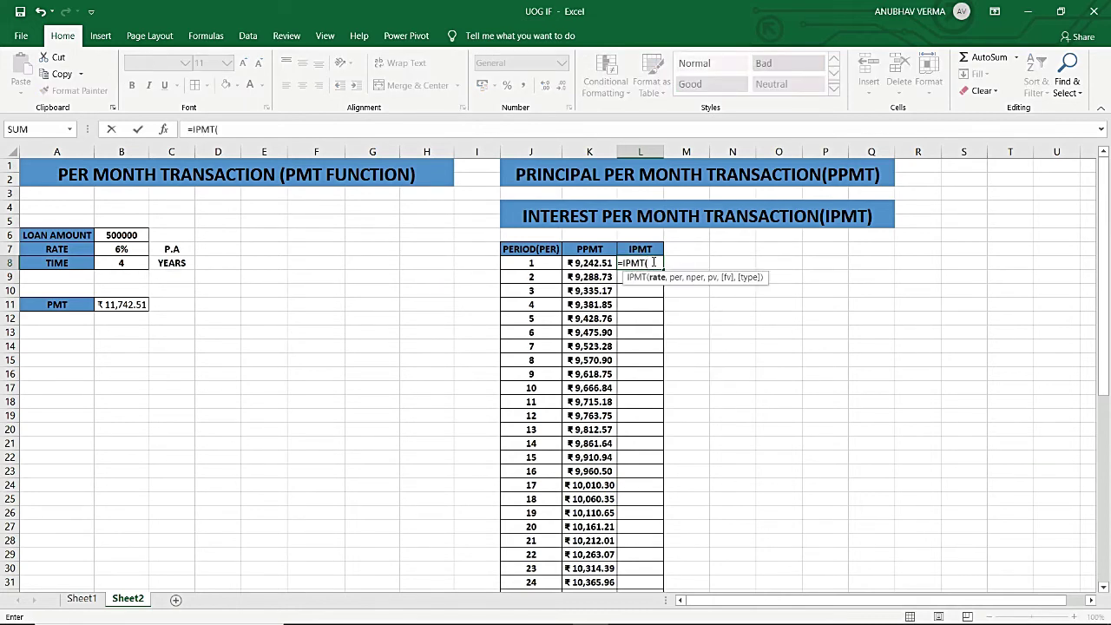
left_click(98, 251)
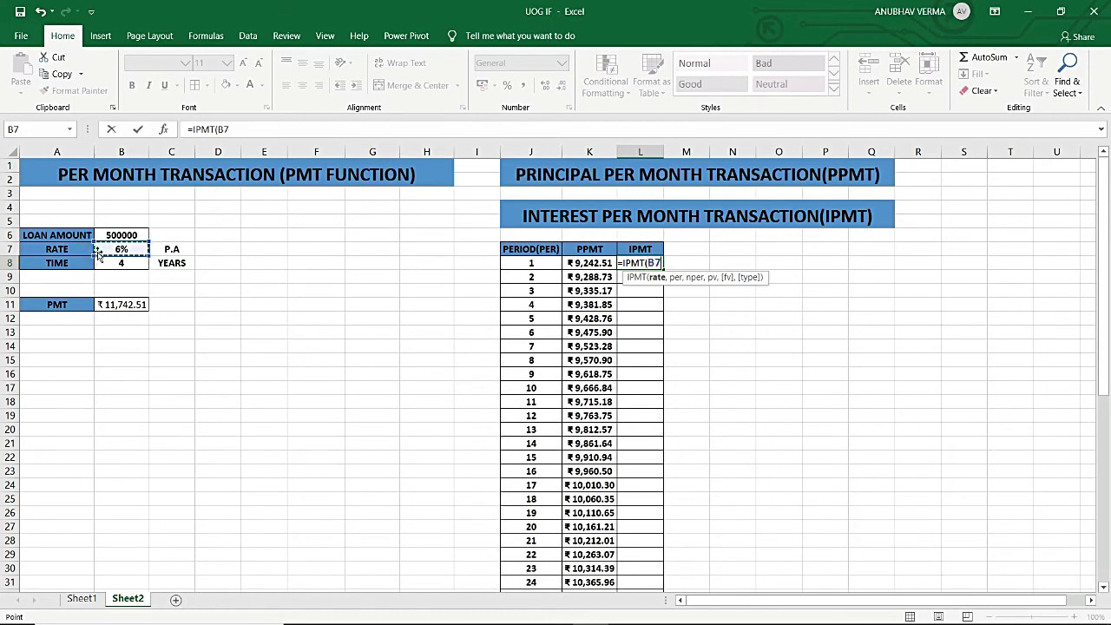
key("F4")
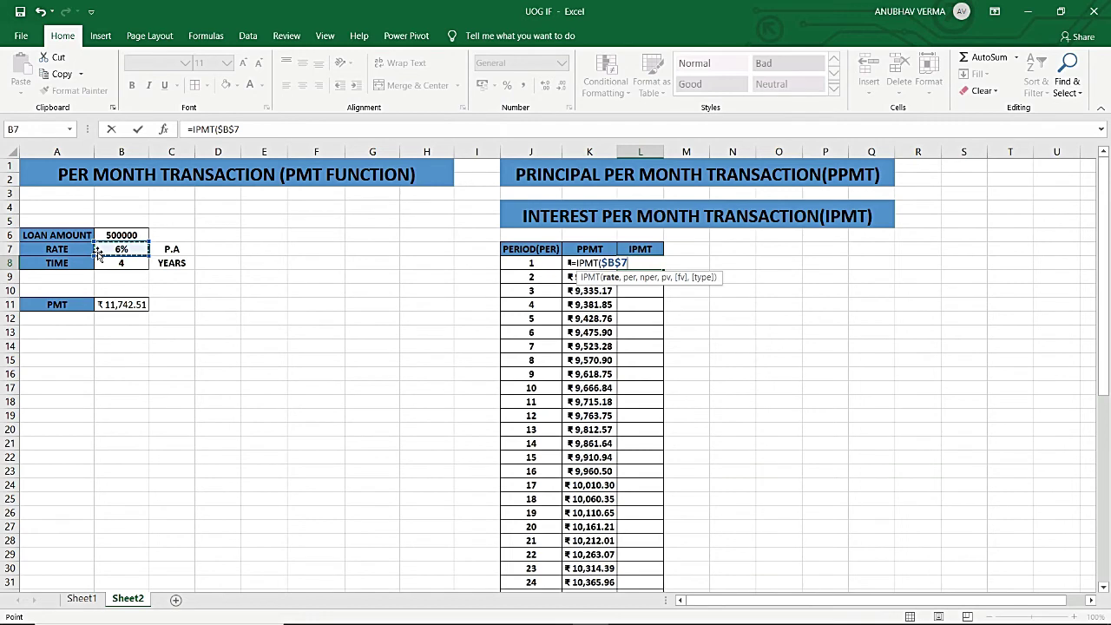
type("/12")
type(",")
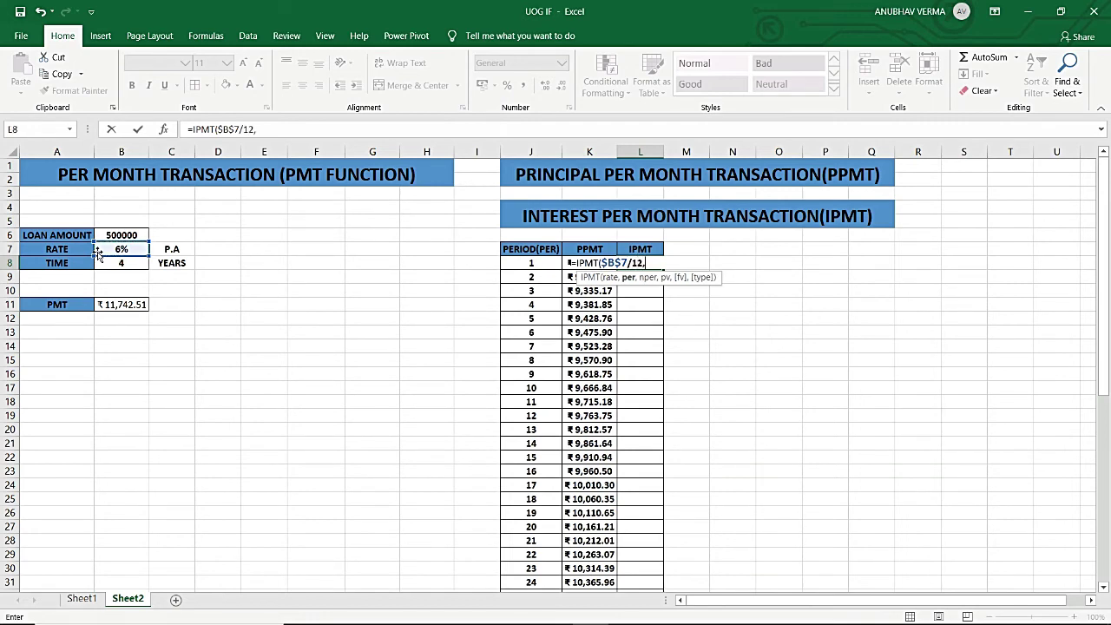
left_click(518, 260)
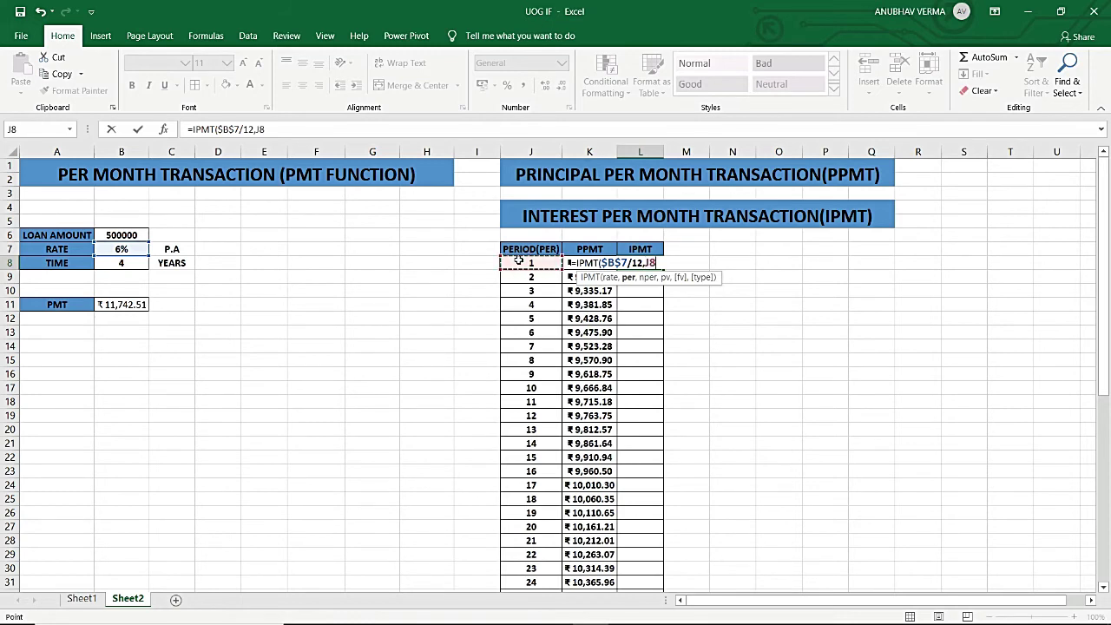
type(",")
Complete the IPMT with $B$8*12 and -$B$6, giving period-1 interest of ₹2,500.00.
left_click(144, 269)
key("F4")
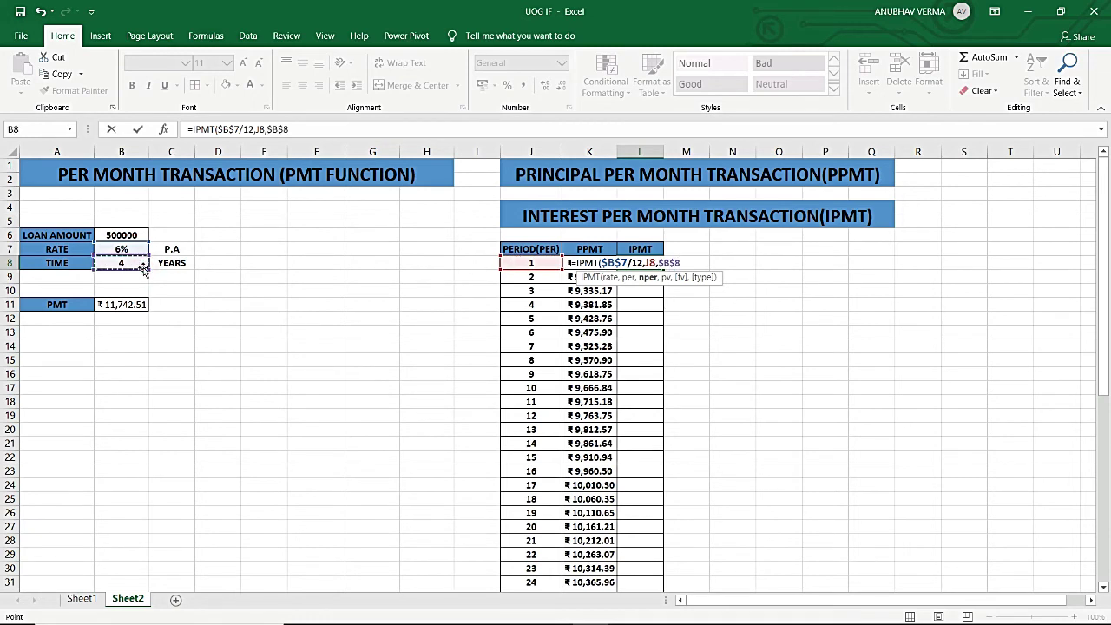
type("*12")
type(",-")
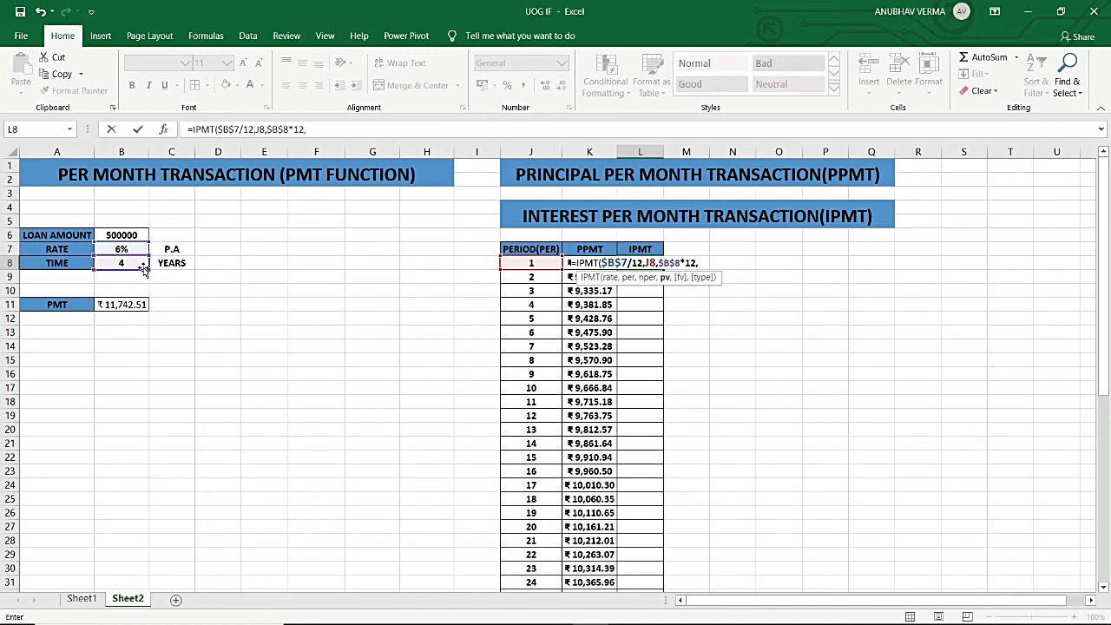
left_click(132, 234)
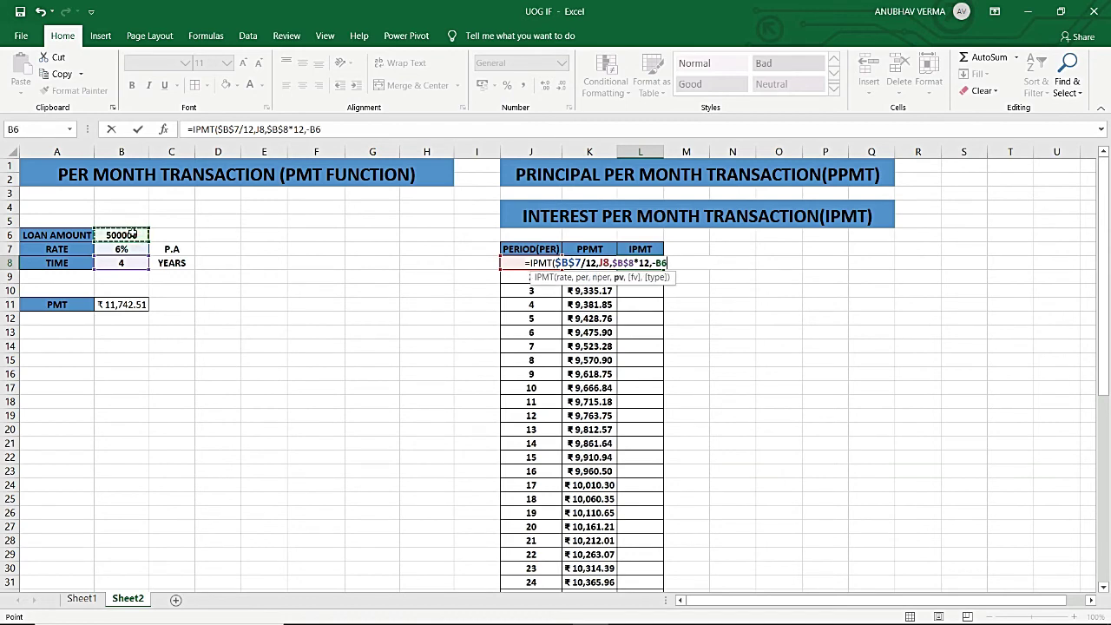
key("F4")
type(")")
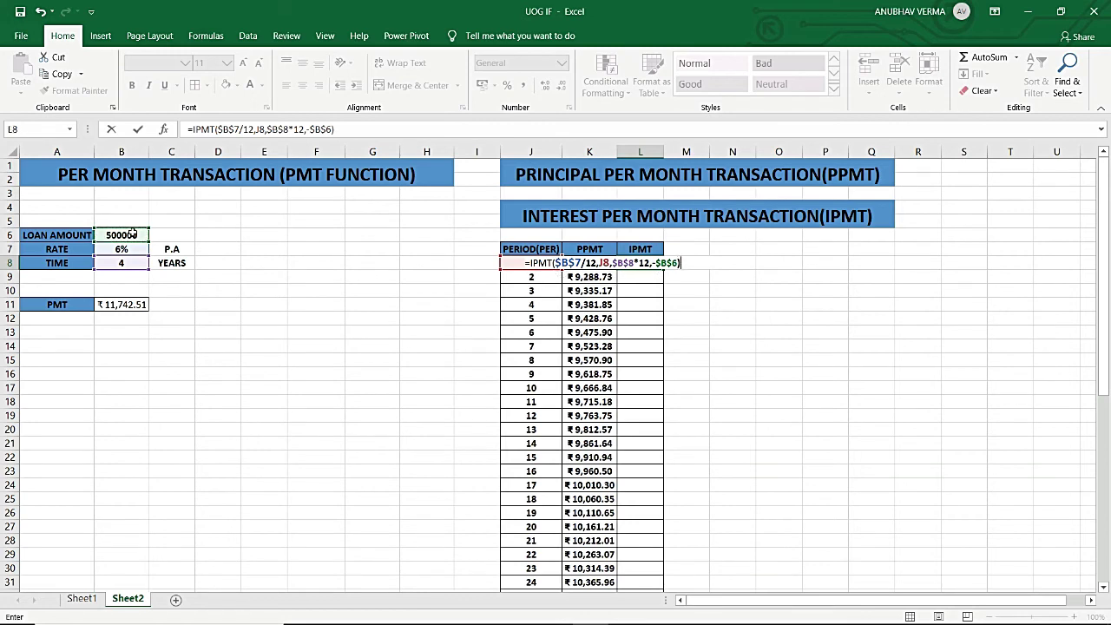
key("Return")
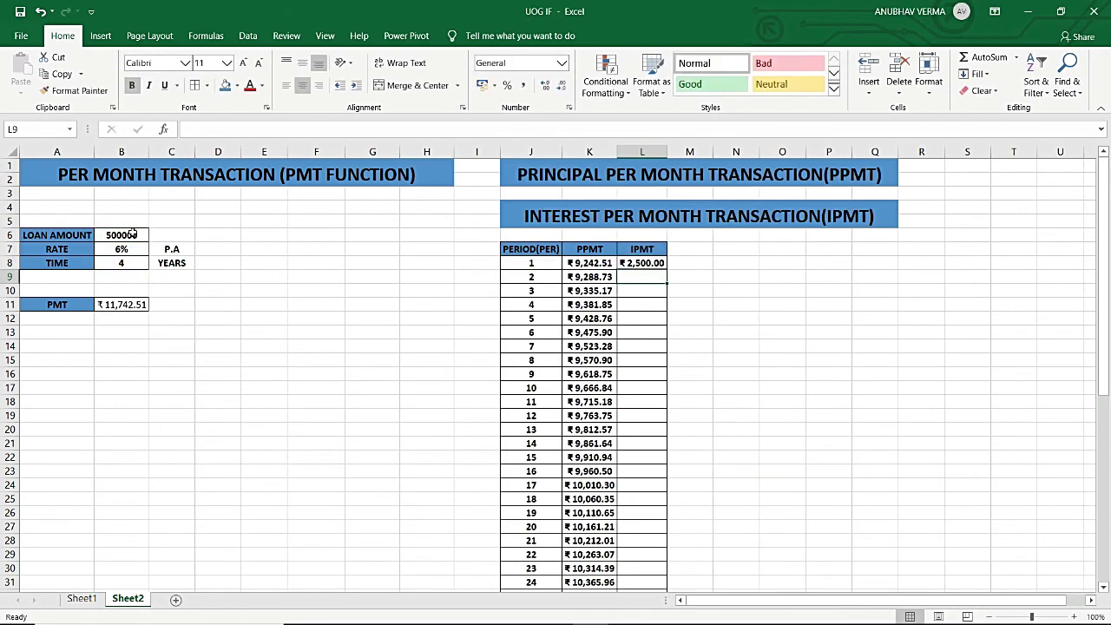
key("Up")
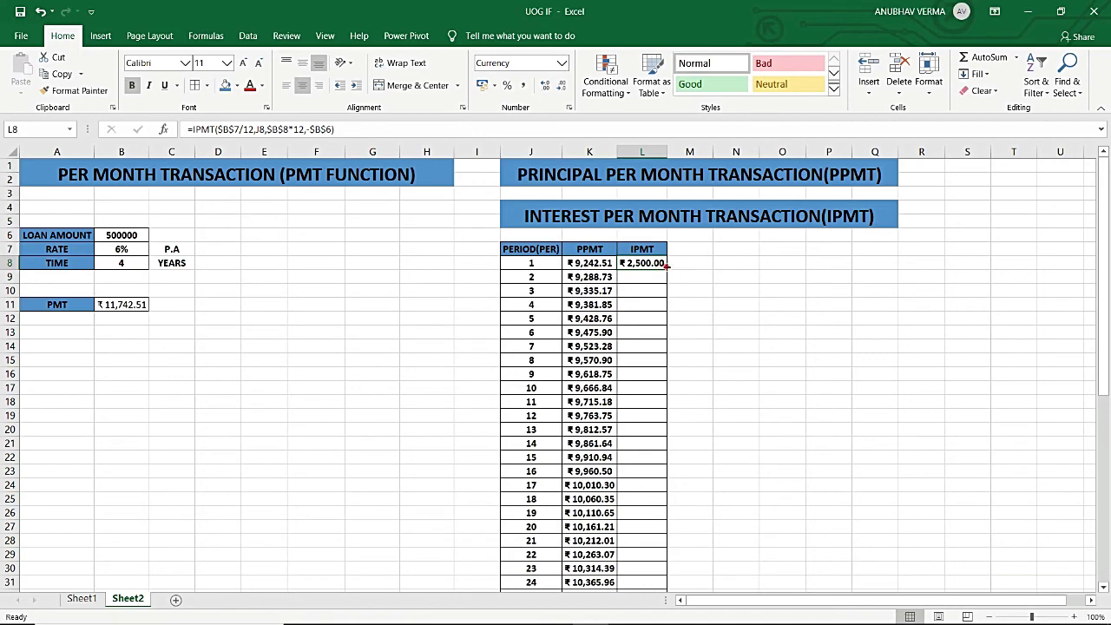
Fill the L8 IPMT formula down to L55, interest falling from ₹2,500.00 to ₹58.42.
double_click(666, 267)
scroll(667, 269, "down", 4)
scroll(667, 274, "down", 4)
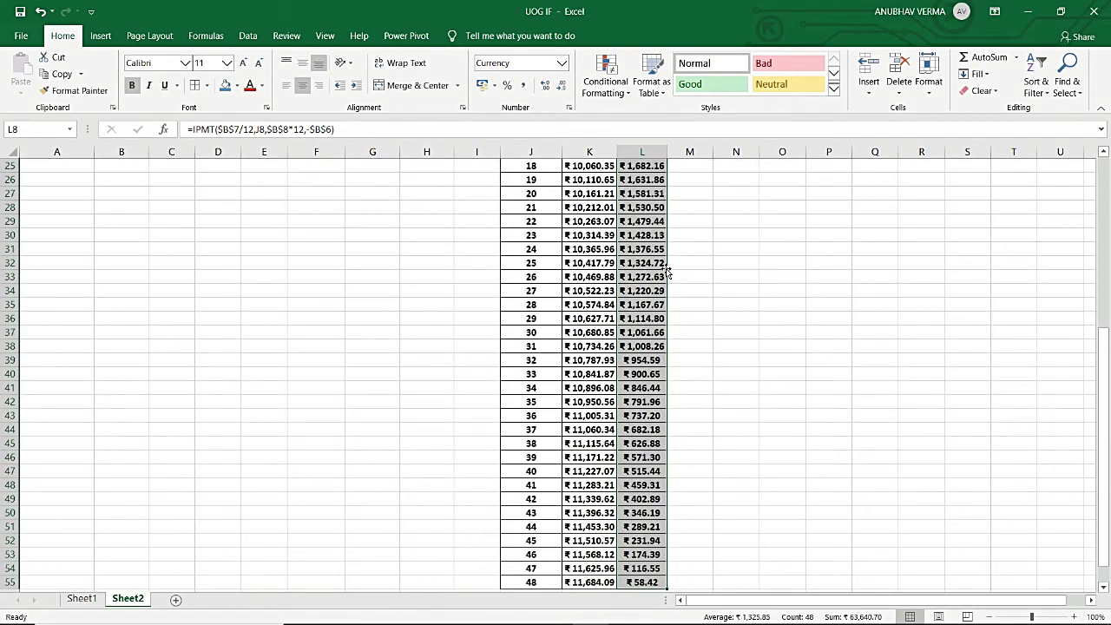
scroll(667, 274, "down", 3)
scroll(666, 278, "down", 1)
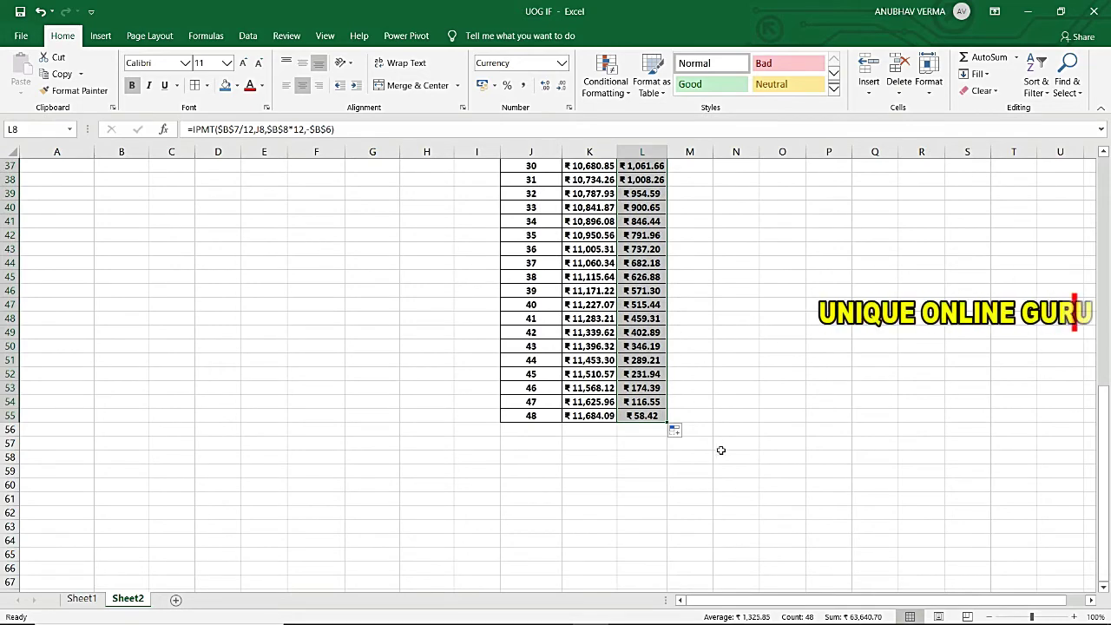
scroll(615, 465, "up", 2)
scroll(618, 472, "up", 9)
scroll(616, 471, "up", 1)
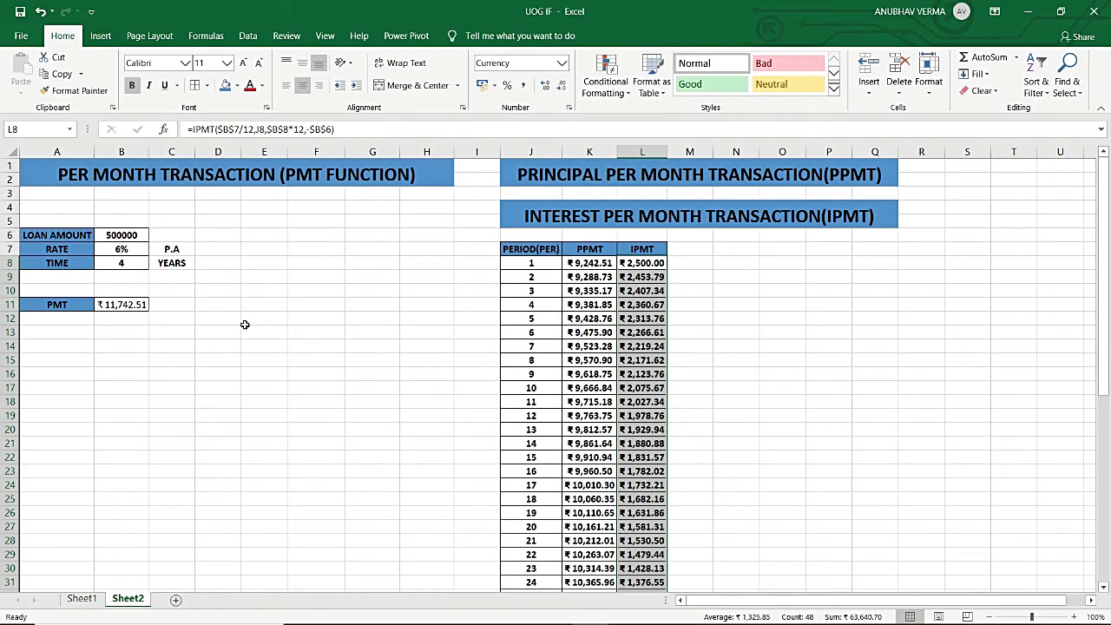
left_click(699, 272)
Enter =SUM(K8:L8) in M8 and fill it down, totalling ₹11,742.51 per period.
left_click(694, 263)
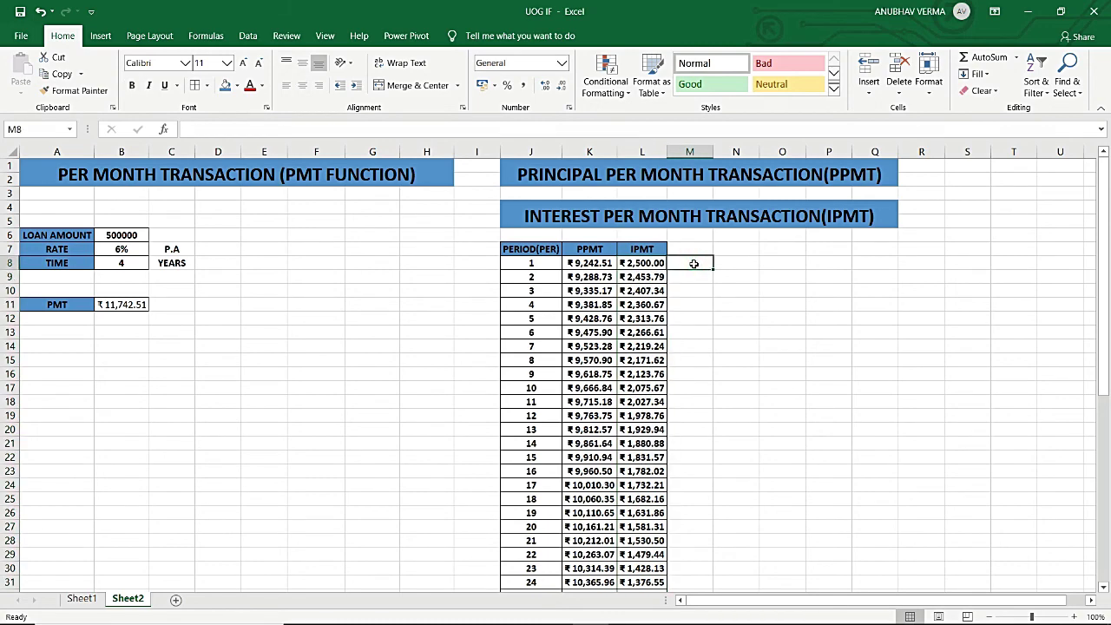
type("=SU")
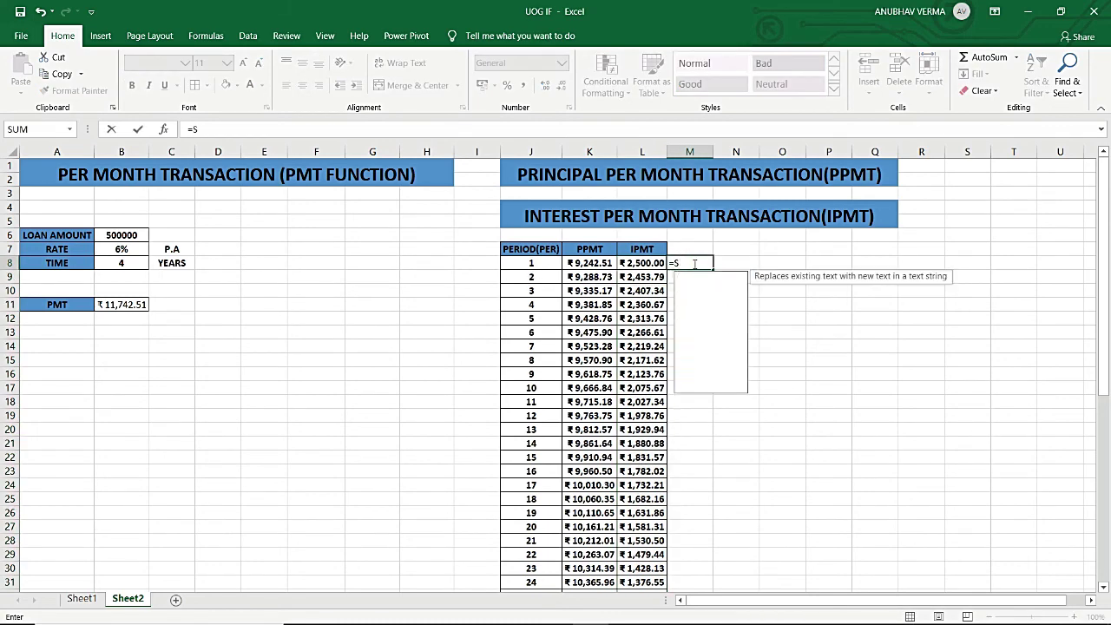
type("M(")
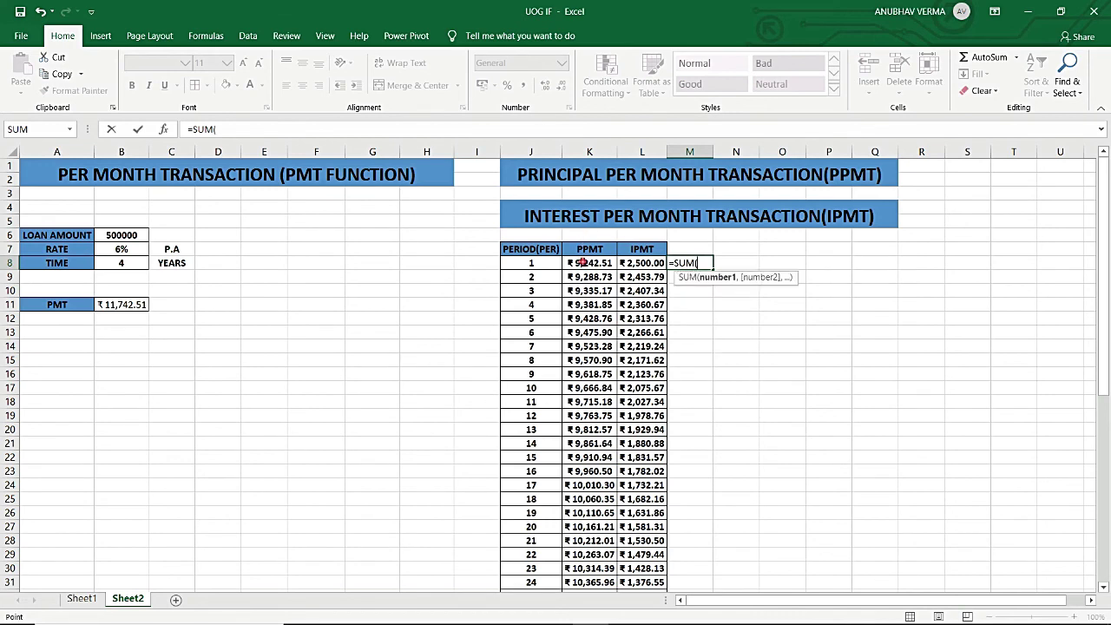
left_click_drag(583, 262, 622, 269)
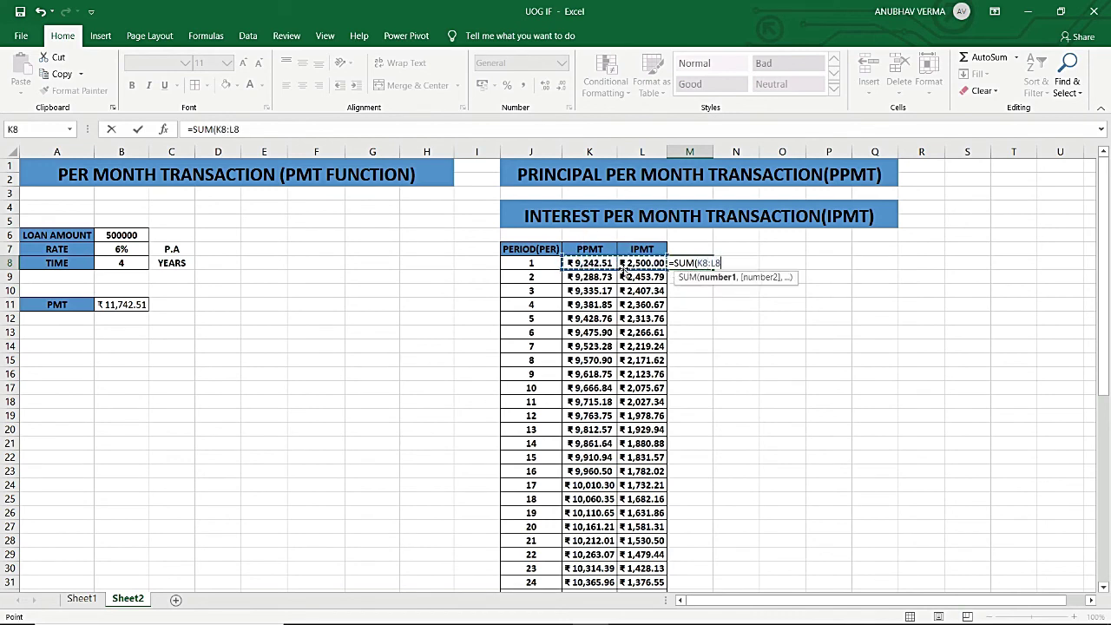
type(")")
key("Return")
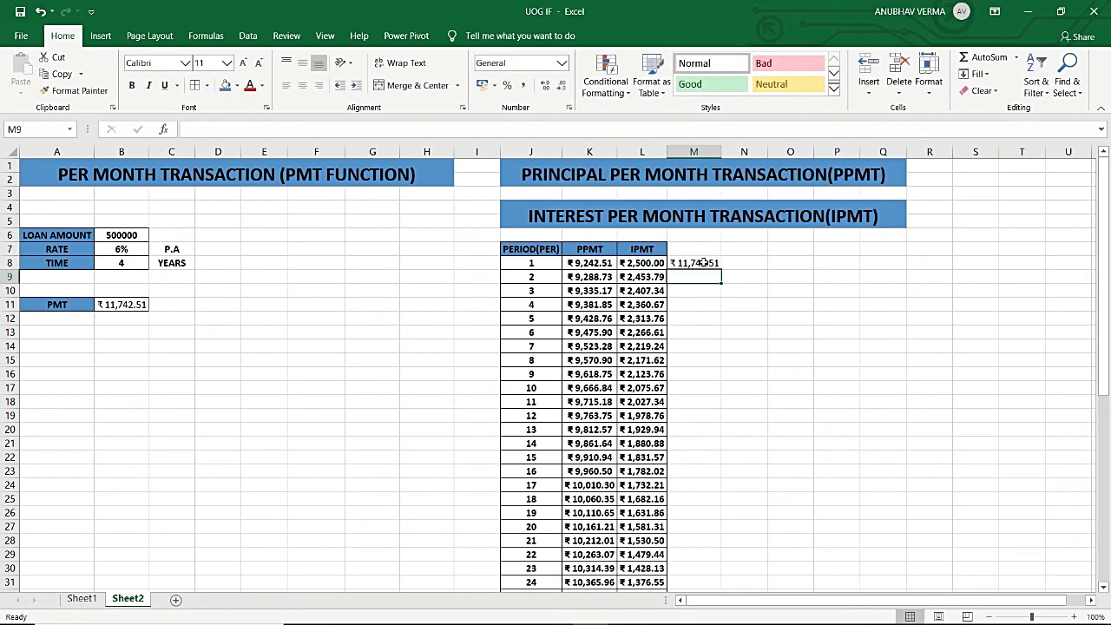
left_click(703, 263)
double_click(720, 269)
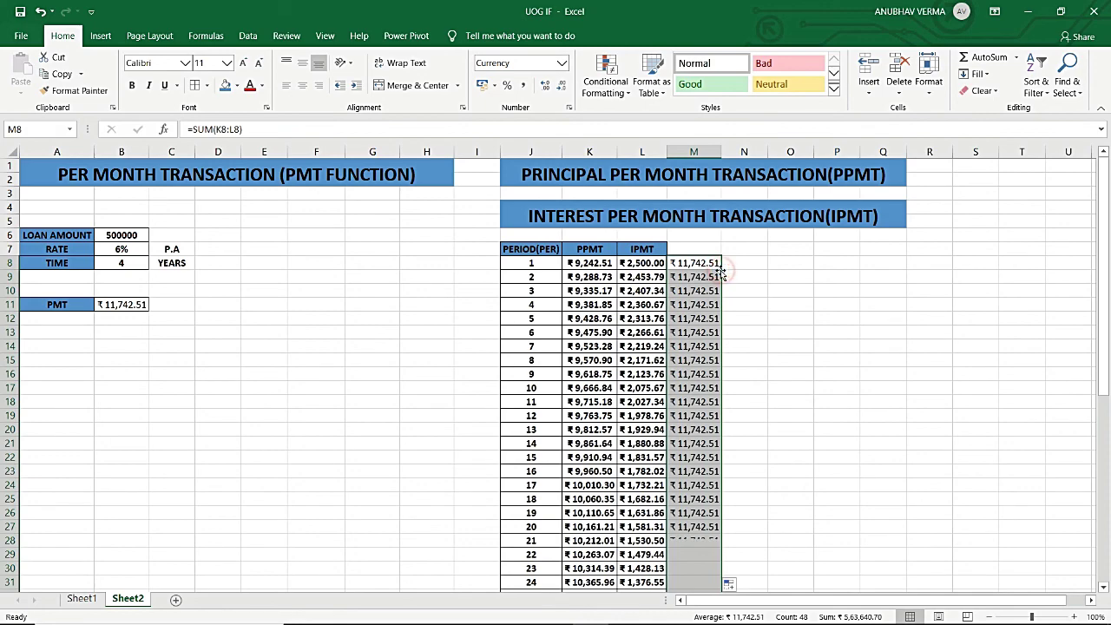
scroll(720, 275, "down", 5)
scroll(720, 274, "down", 5)
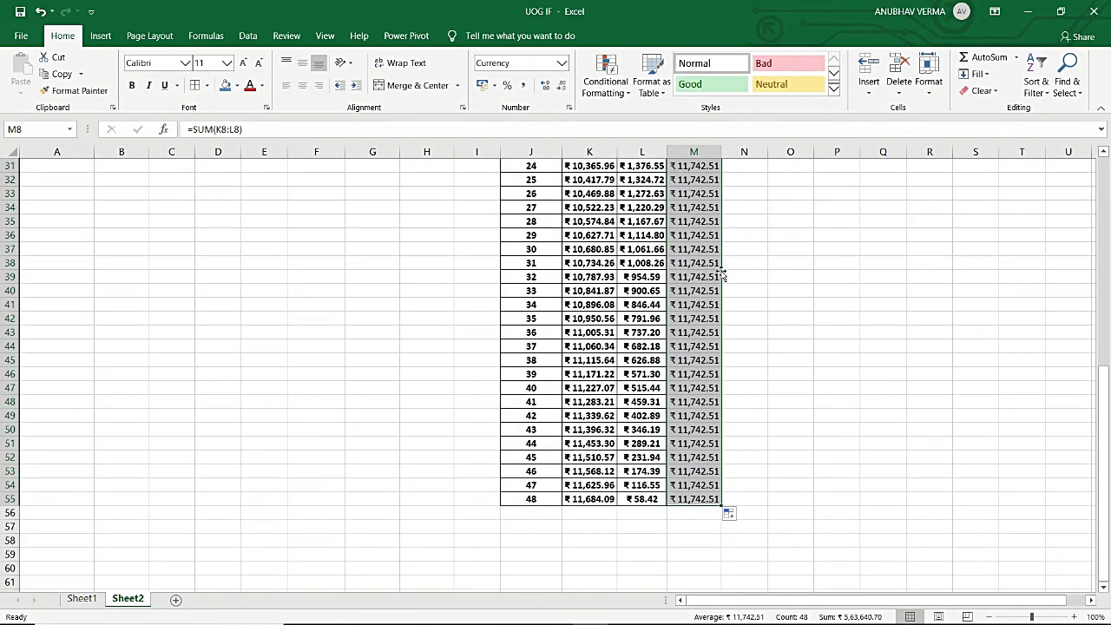
scroll(574, 521, "up", 5)
scroll(574, 522, "up", 5)
scroll(575, 283, "down", 6)
scroll(575, 282, "down", 5)
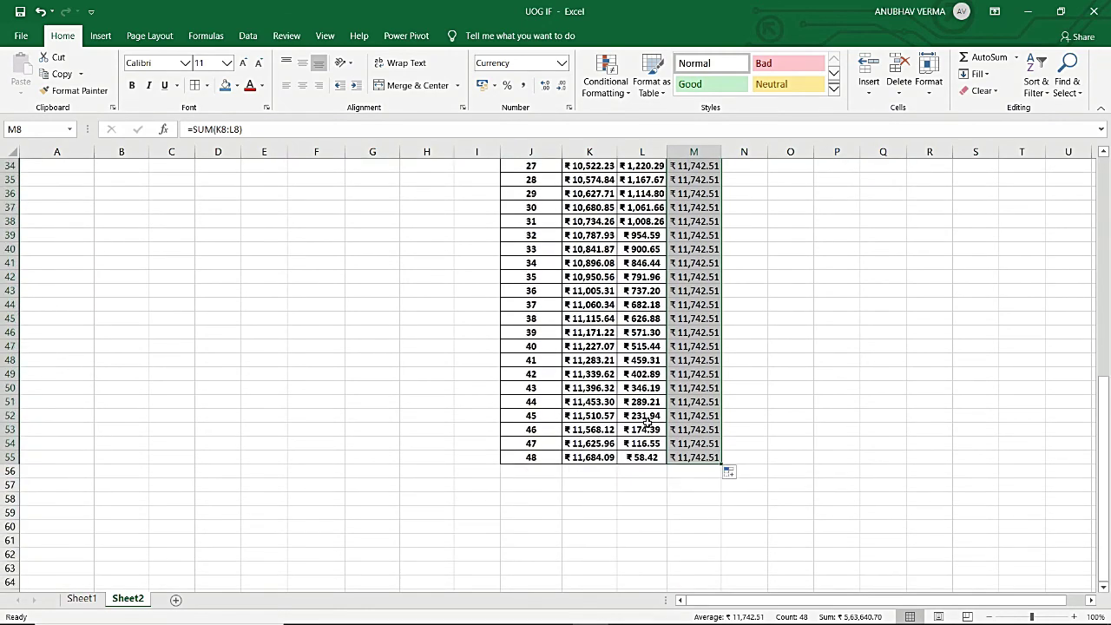
scroll(639, 468, "up", 6)
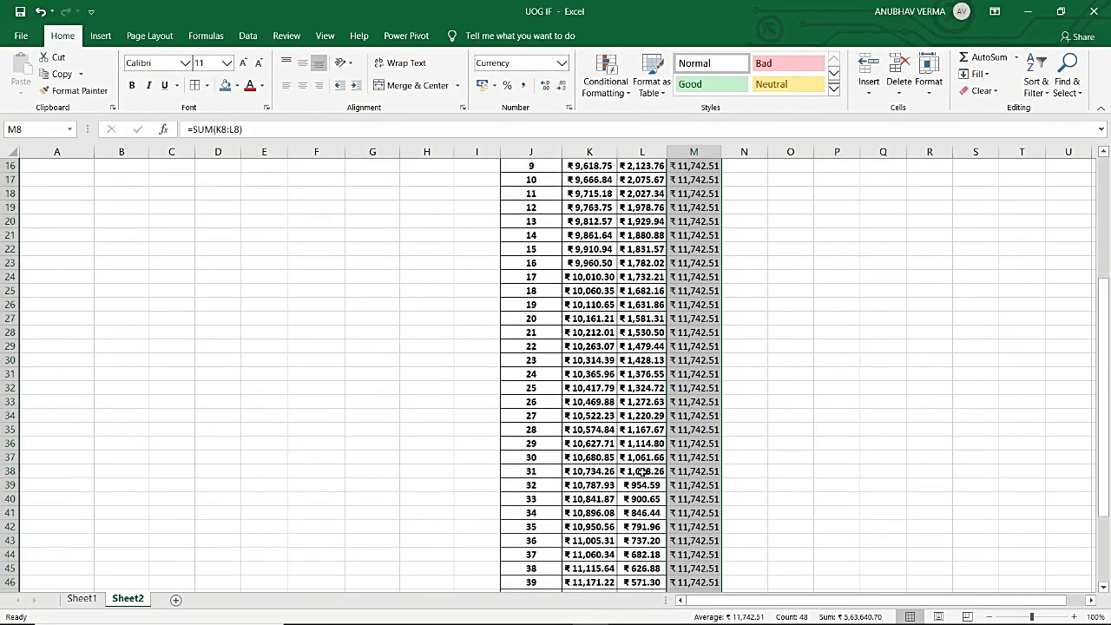
scroll(641, 472, "up", 5)
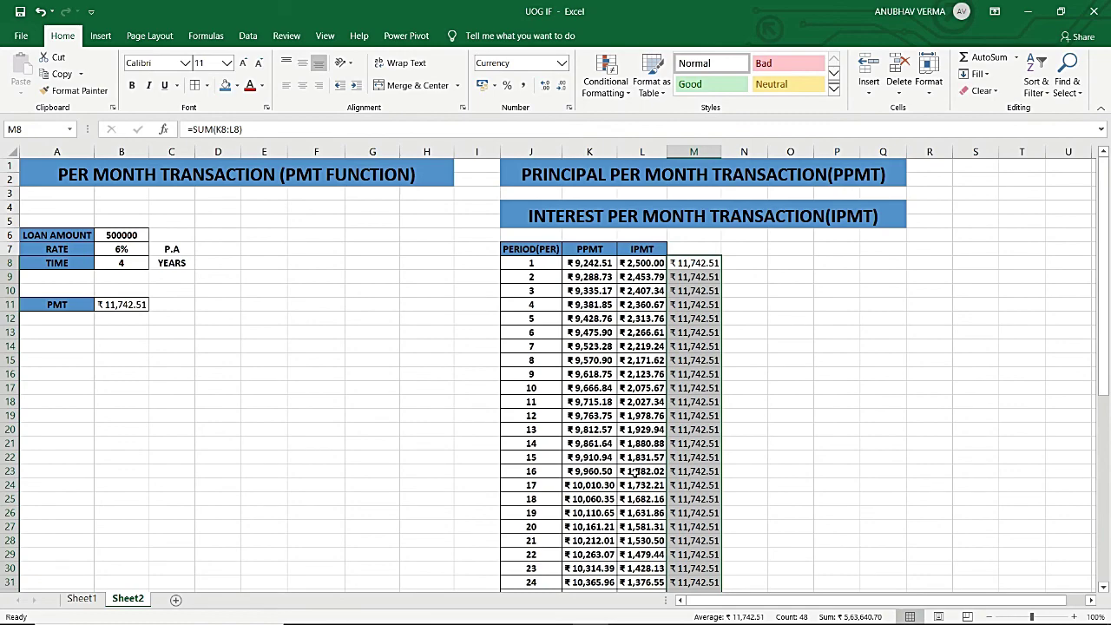